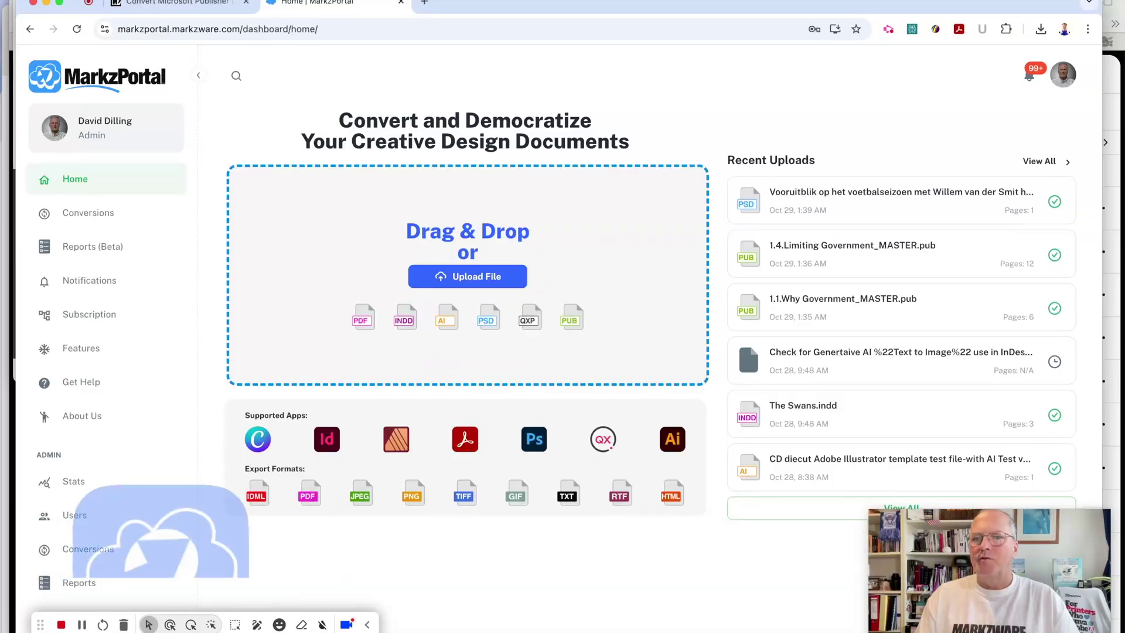
Drop 1.4.Limiting Government_MASTER_1.pub on the upload zone to preview it (3.3 MB, 12 pages)
{"action": "left_click_drag", "start_coordinate": [444, 221], "coordinate": [444, 223]}
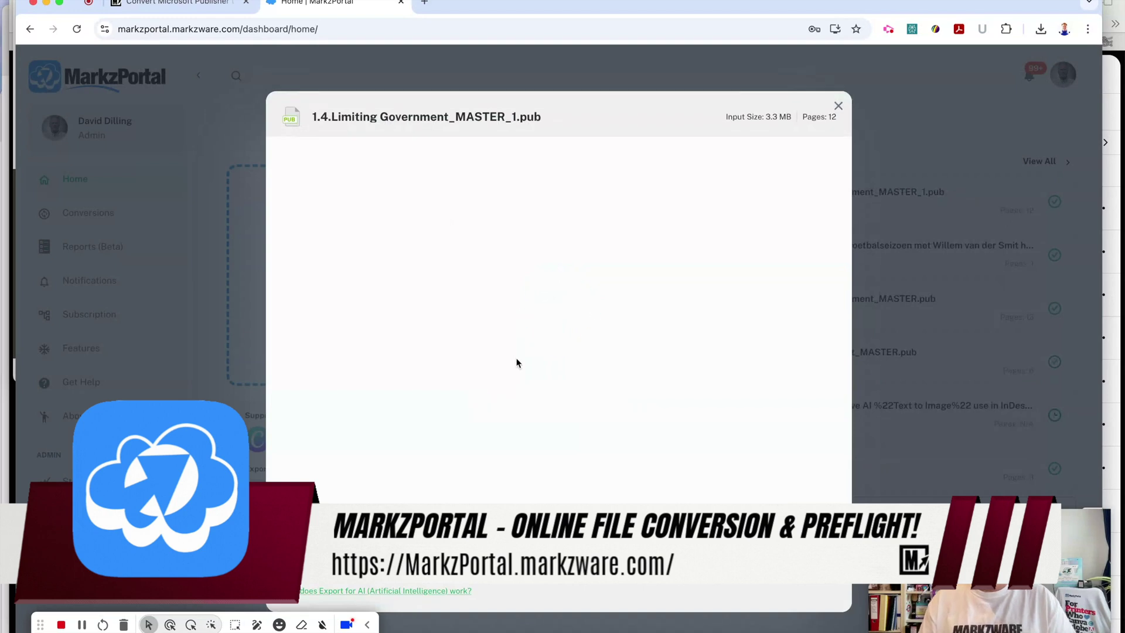
Choose Adobe InDesign from the Export Format list for the Limiting Government file
{"action": "left_click", "coordinate": [370, 563]}
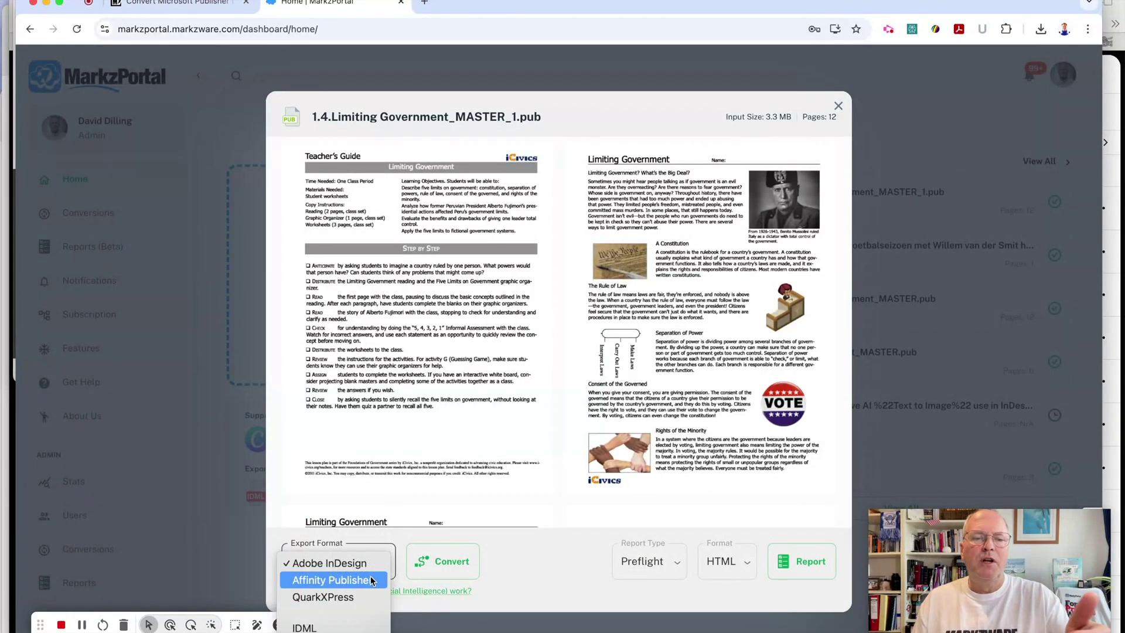
{"action": "left_click", "coordinate": [370, 564]}
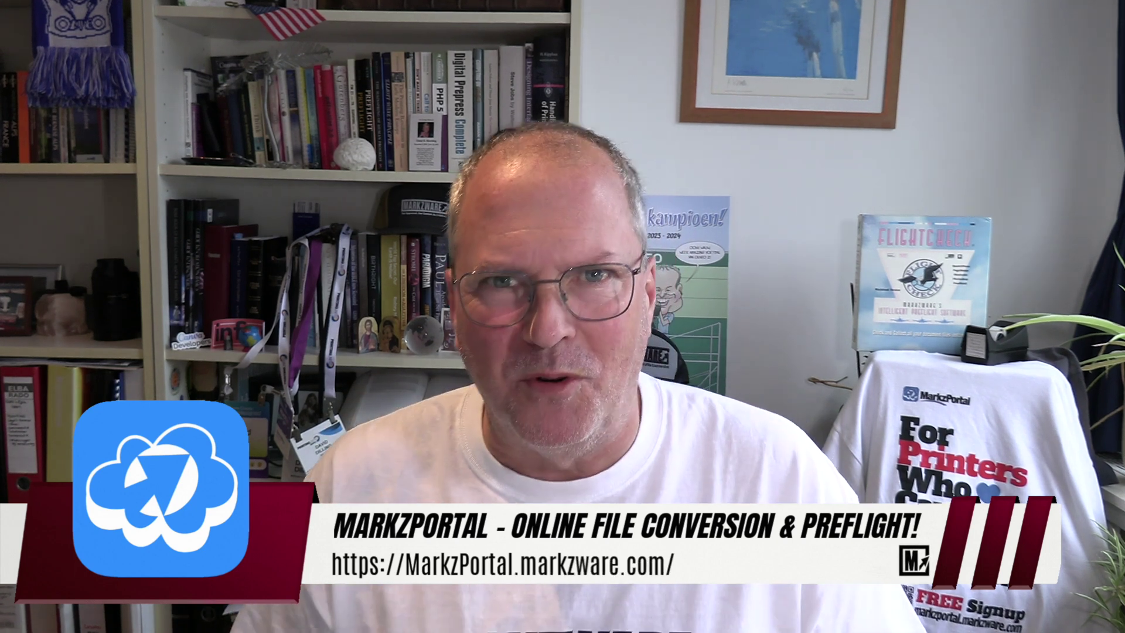
Scroll through the press release announcing Microsoft Publisher conversion support
{"action": "scroll", "coordinate": [531, 265], "scroll_direction": "down", "scroll_amount": 3}
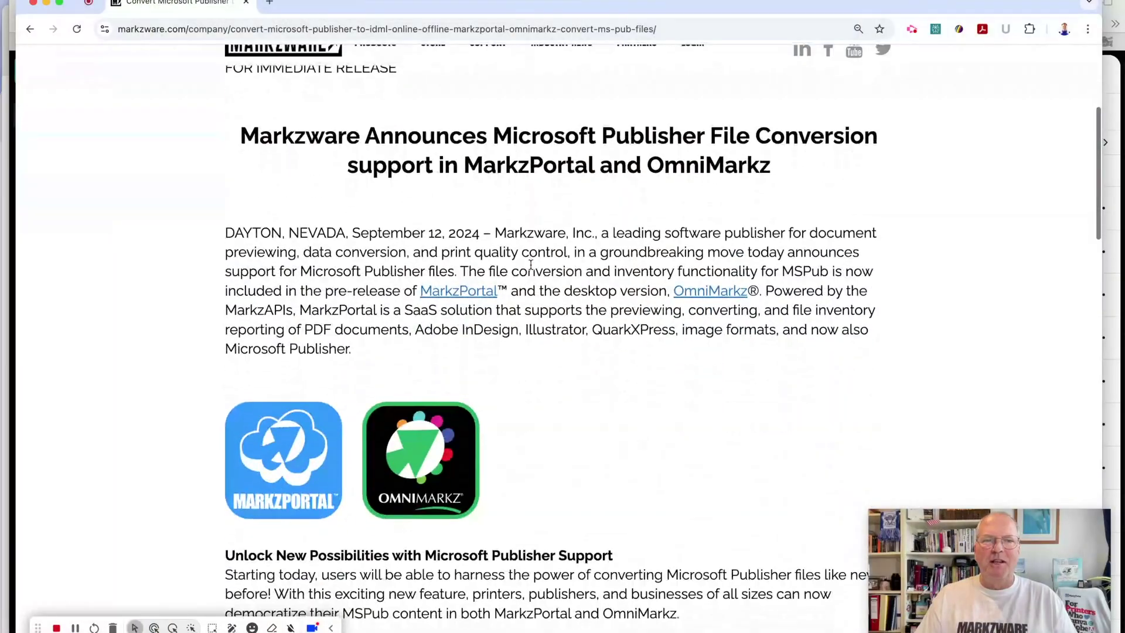
{"action": "scroll", "coordinate": [531, 265], "scroll_direction": "down", "scroll_amount": 1}
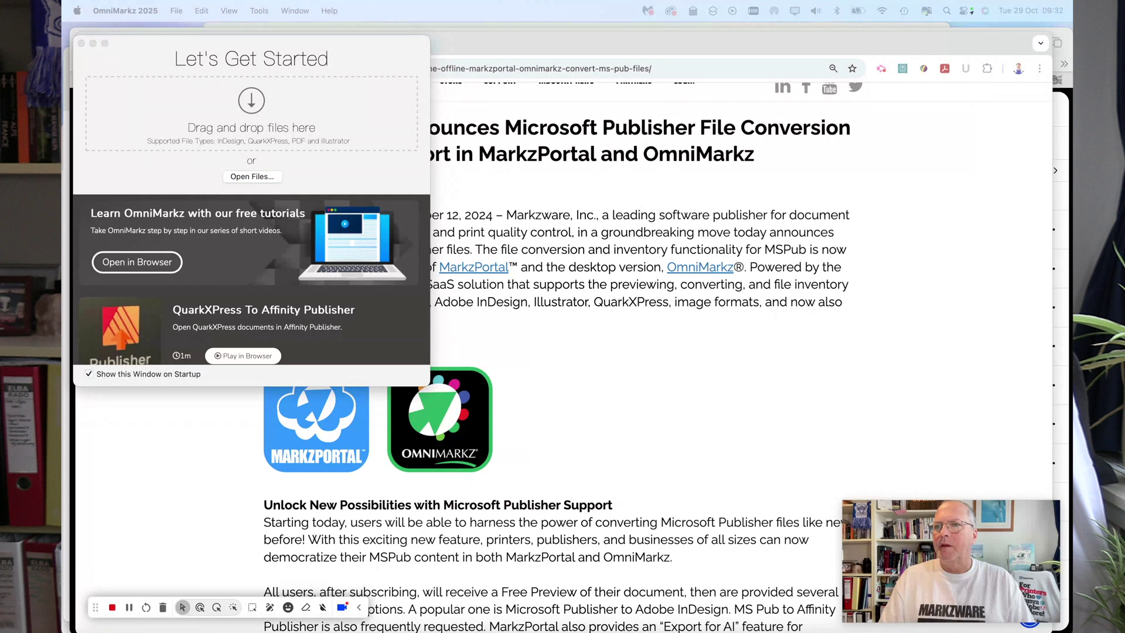
Open 1.4.Limiting Government_MASTER.pub in OmniMarkz, widen the preview pane, and show page 2
{"action": "left_click_drag", "start_coordinate": [455, 303], "coordinate": [214, 124]}
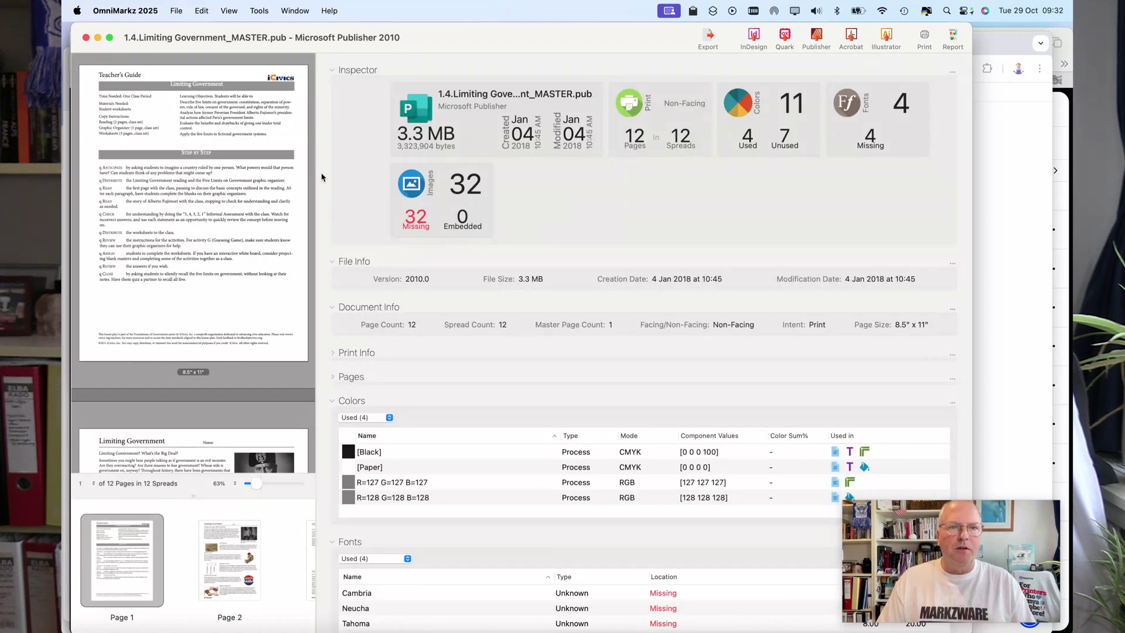
{"action": "left_click_drag", "start_coordinate": [316, 174], "coordinate": [404, 174]}
{"action": "left_click", "coordinate": [237, 541]}
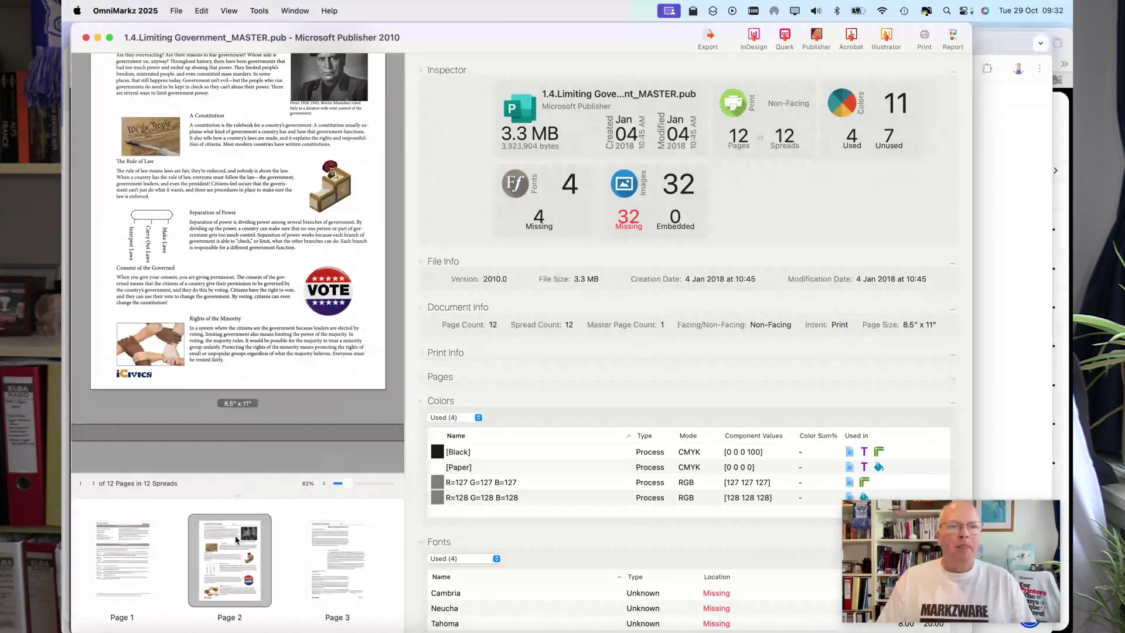
{"action": "scroll", "coordinate": [293, 221], "scroll_direction": "up", "scroll_amount": 3}
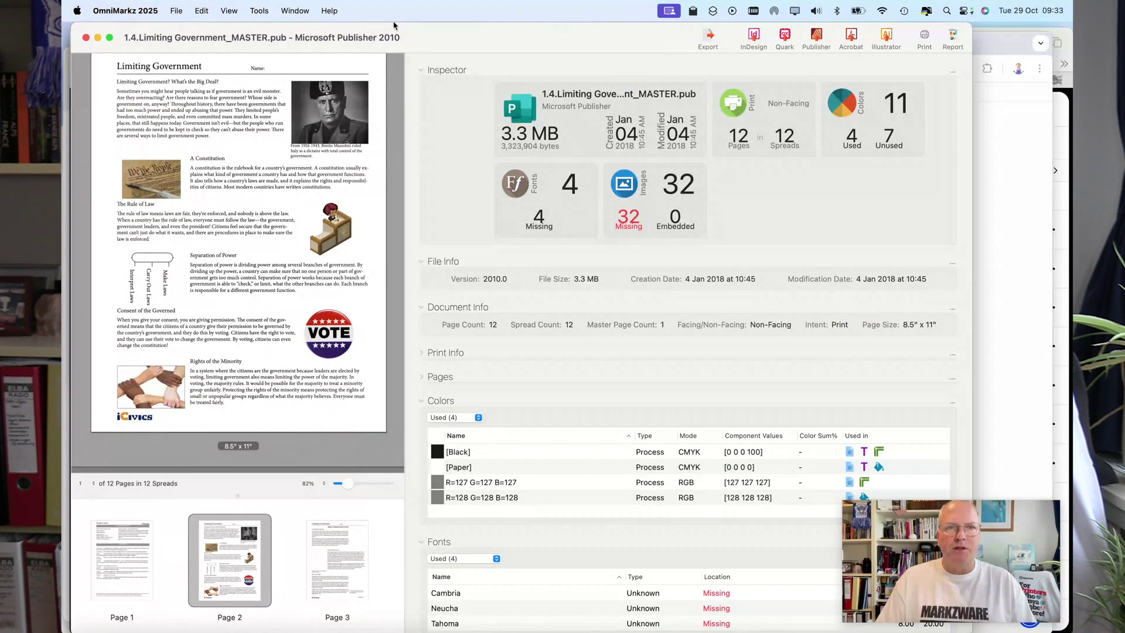
Zoom the preview in and back to fit, then view page 3 and the Informal Assessment page
{"action": "left_click_drag", "start_coordinate": [348, 484], "coordinate": [383, 481]}
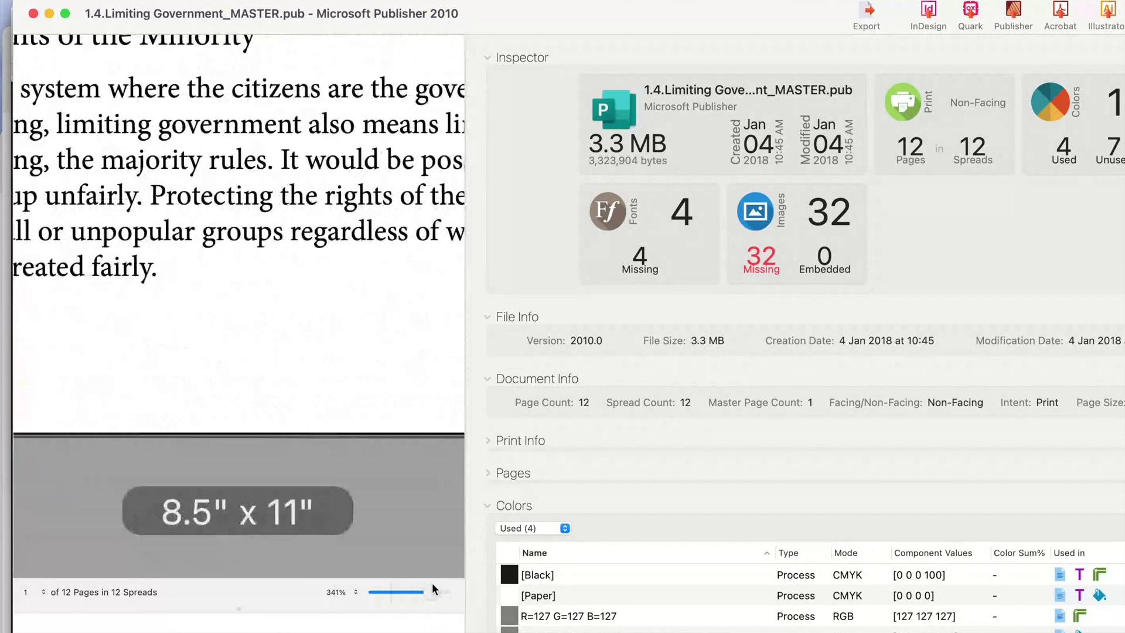
{"action": "left_click_drag", "start_coordinate": [431, 586], "coordinate": [388, 592]}
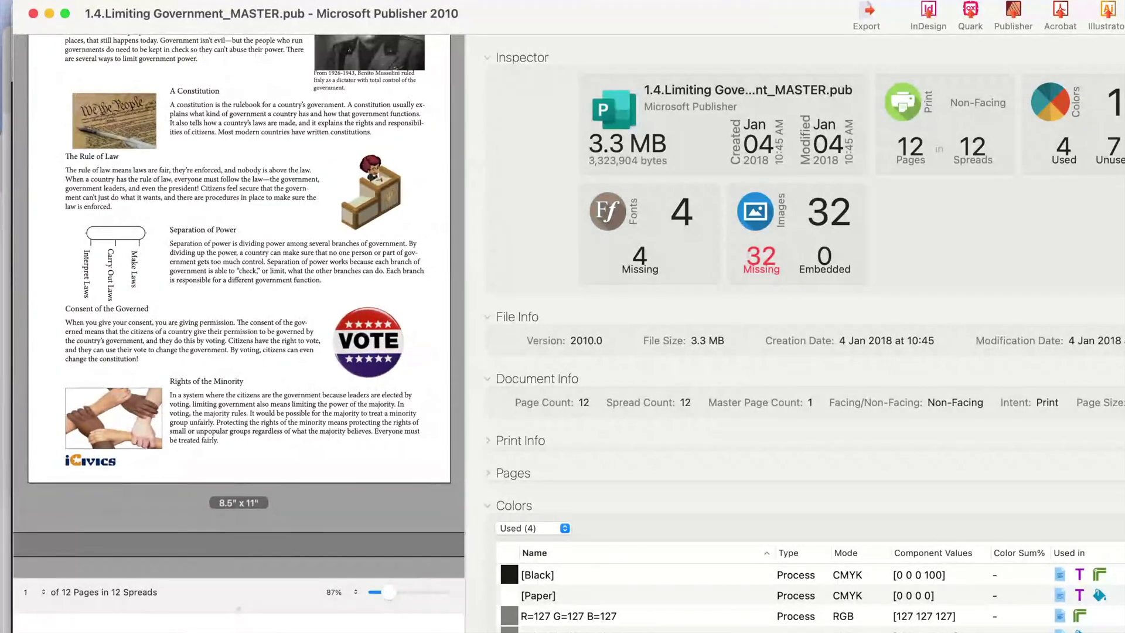
{"action": "left_click", "coordinate": [266, 560]}
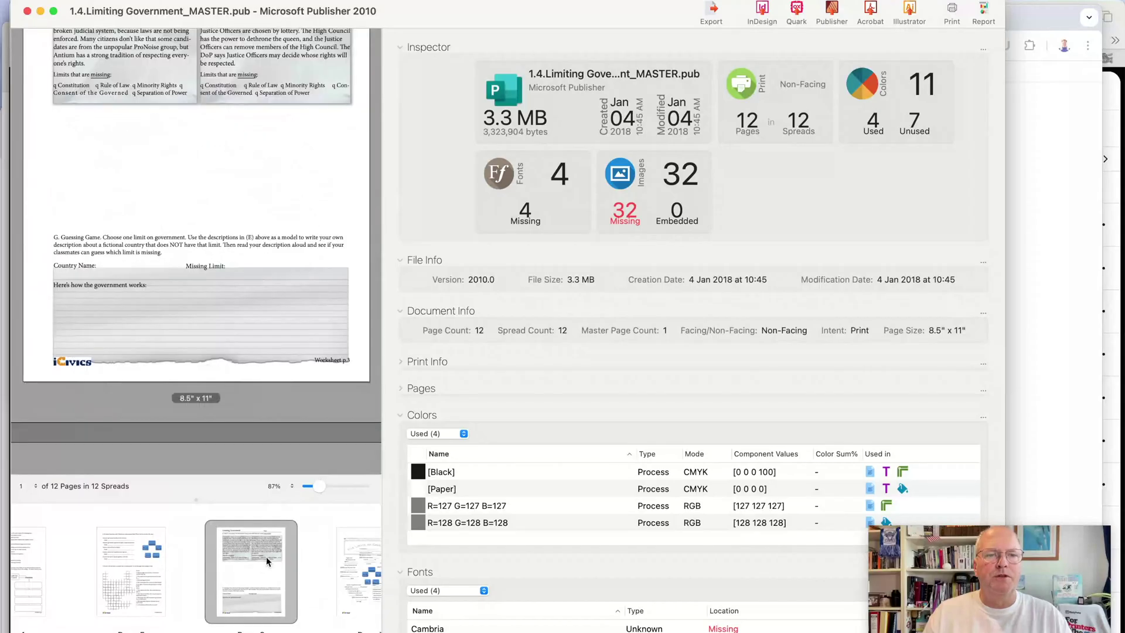
{"action": "scroll", "coordinate": [270, 557], "scroll_direction": "right", "scroll_amount": 5}
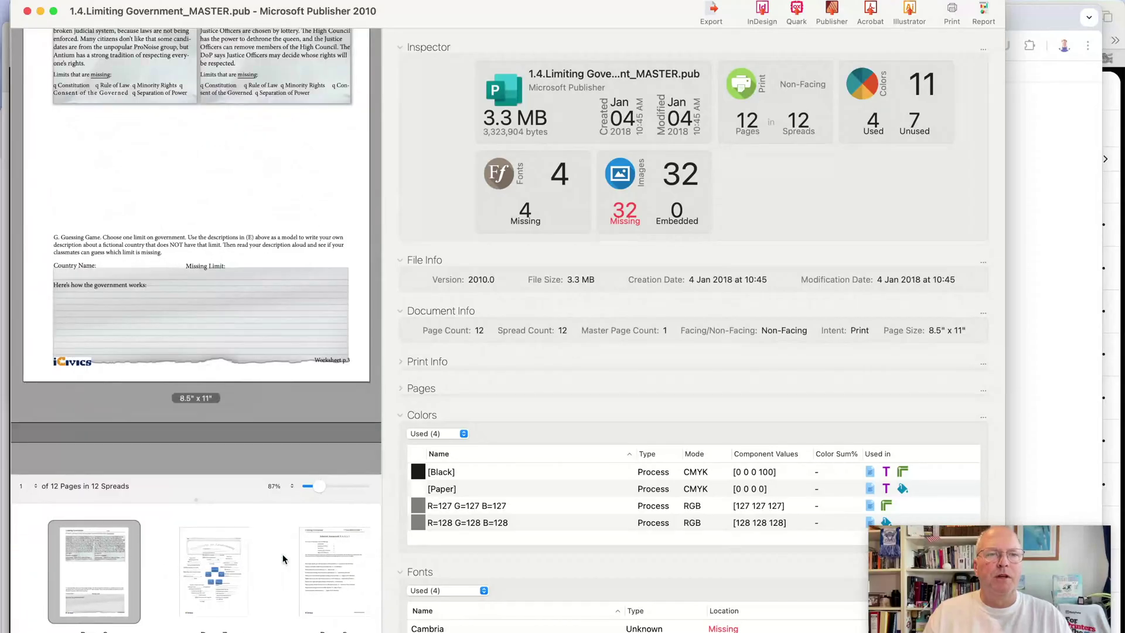
{"action": "left_click", "coordinate": [283, 558]}
{"action": "scroll", "coordinate": [284, 554], "scroll_direction": "left", "scroll_amount": 5}
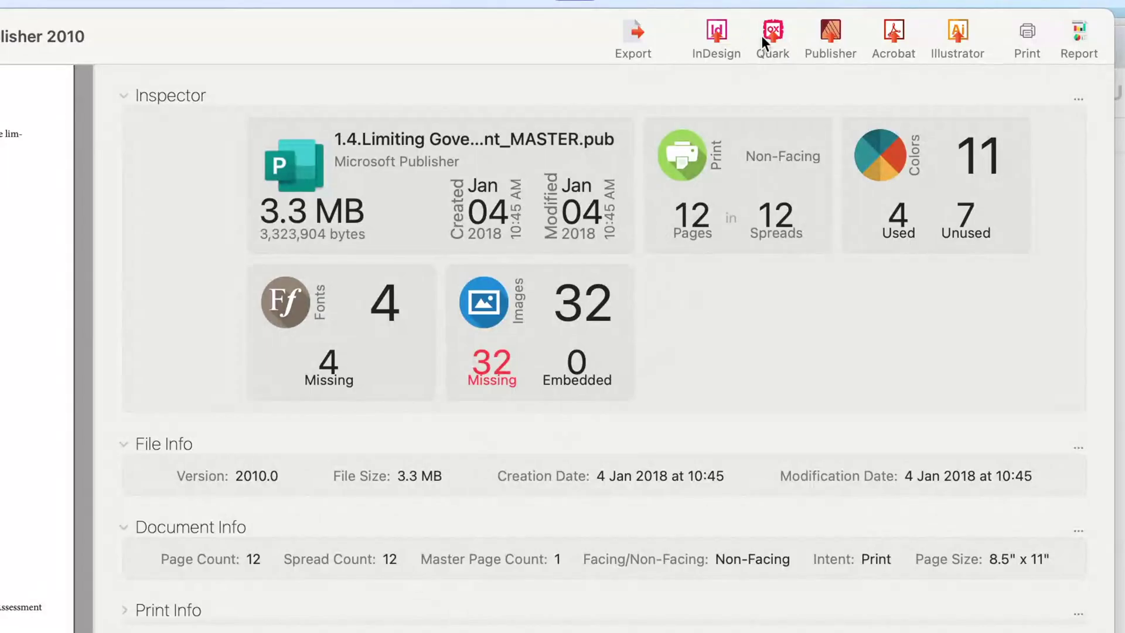
Open the file in Affinity Publisher, skip the update, and enlarge the New President, Big Ideas frame
{"action": "left_click", "coordinate": [825, 34]}
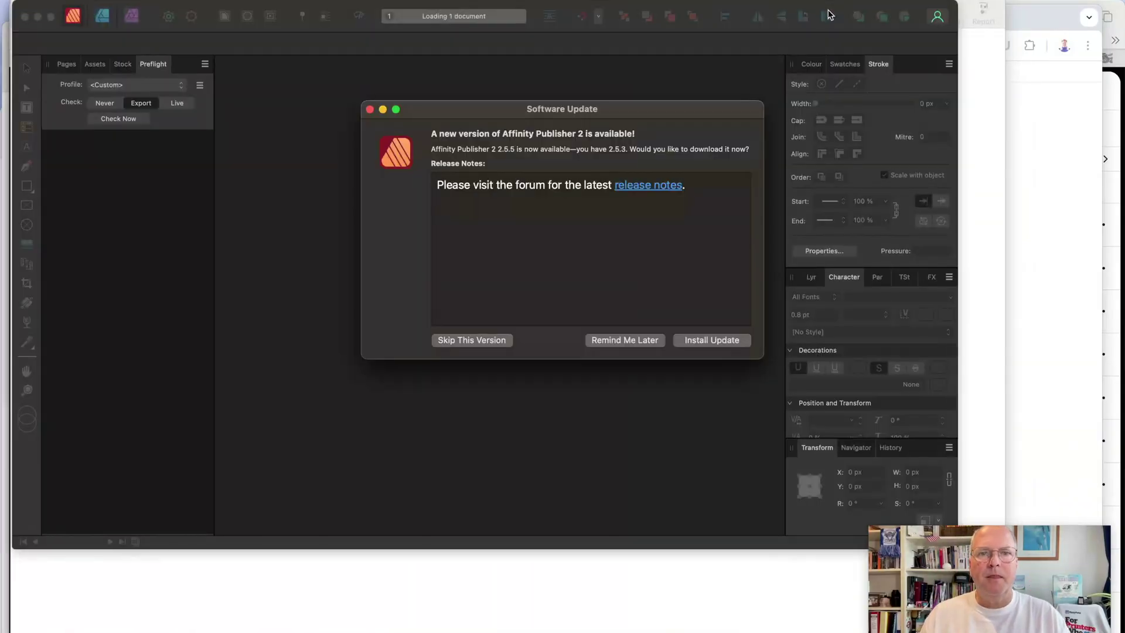
{"action": "left_click", "coordinate": [485, 341]}
{"action": "scroll", "coordinate": [490, 336], "scroll_direction": "down", "scroll_amount": 5}
{"action": "scroll", "coordinate": [490, 335], "scroll_direction": "down", "scroll_amount": 3}
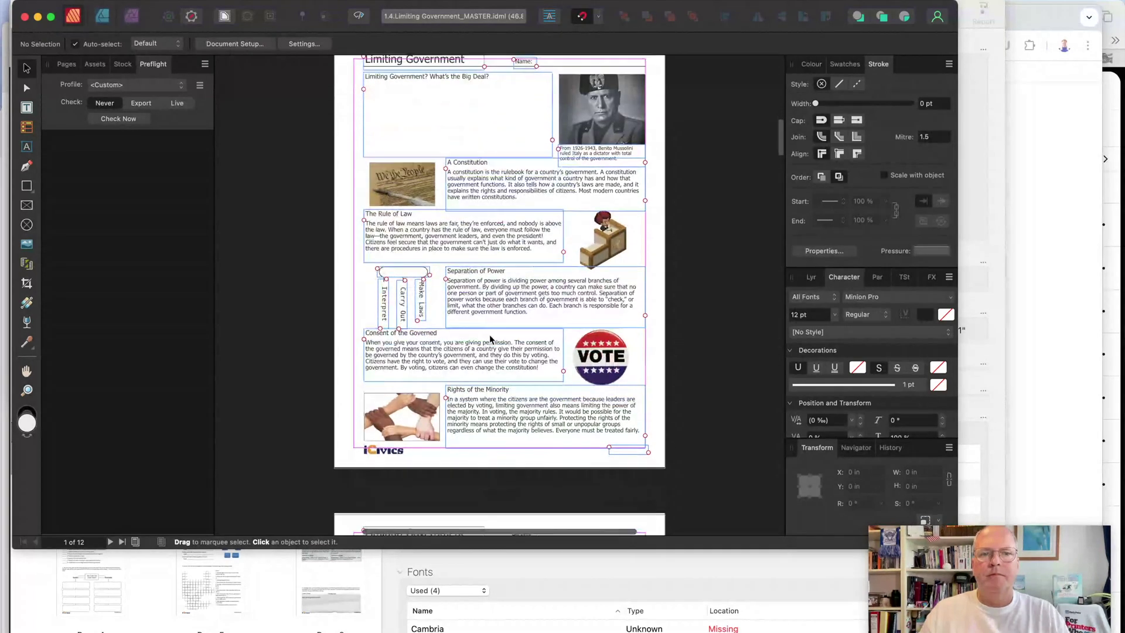
{"action": "scroll", "coordinate": [490, 339], "scroll_direction": "down", "scroll_amount": 2}
{"action": "scroll", "coordinate": [490, 339], "scroll_direction": "down", "scroll_amount": 5}
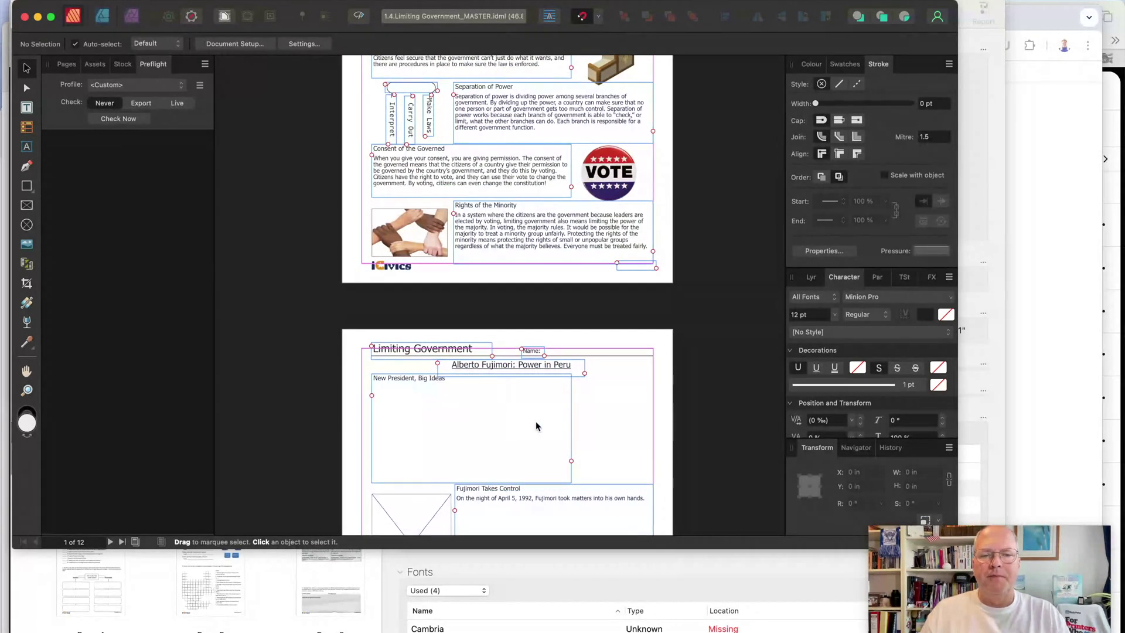
{"action": "left_click", "coordinate": [537, 427]}
{"action": "left_click_drag", "start_coordinate": [571, 482], "coordinate": [592, 486]}
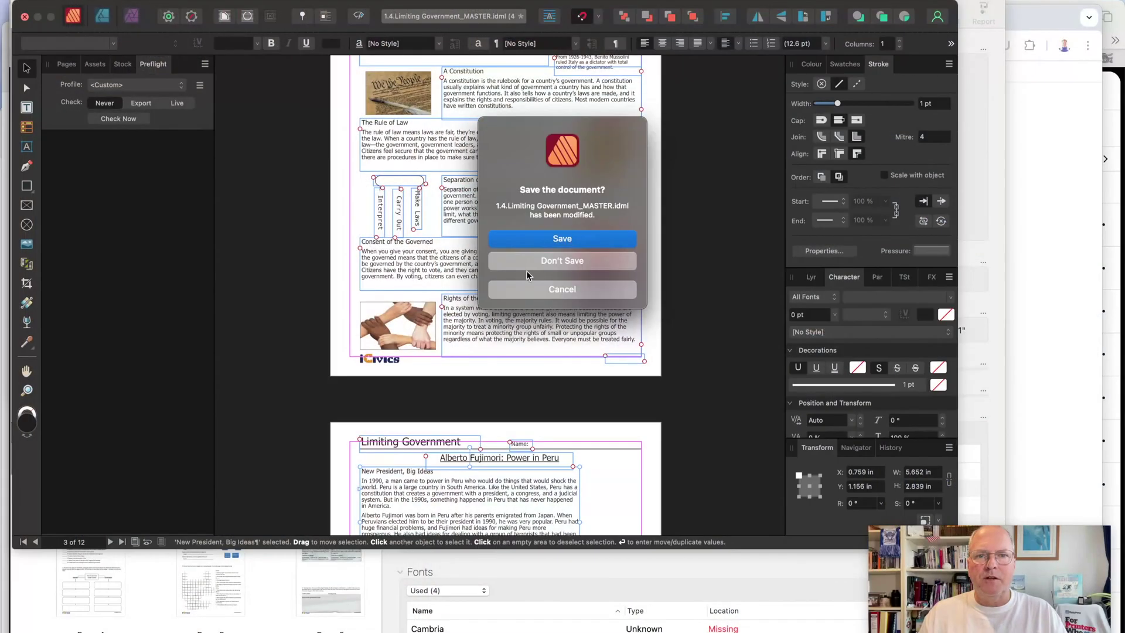
Close the Affinity copy without saving and cancel OmniMarkz's IDML export options
{"action": "left_click", "coordinate": [530, 261]}
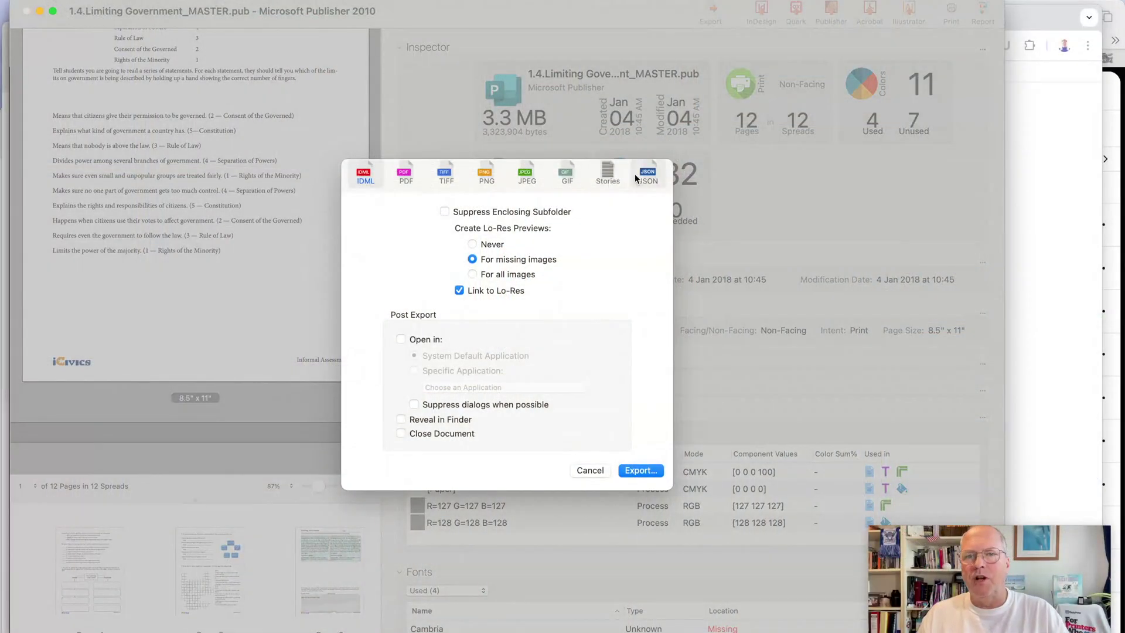
{"action": "left_click", "coordinate": [591, 470]}
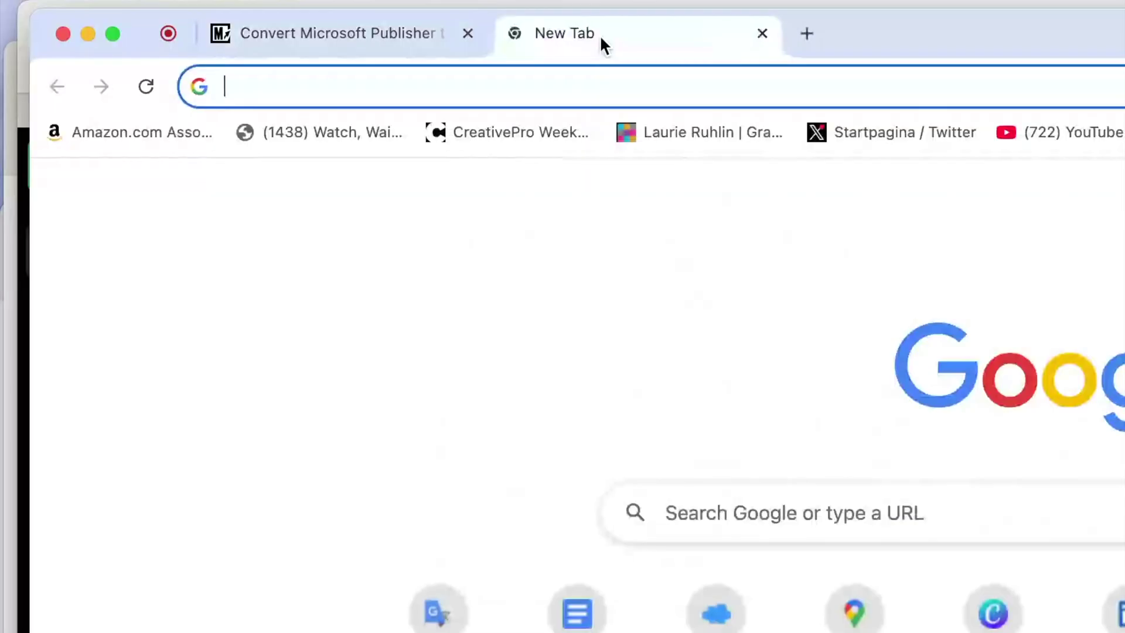
Go to MarkzPortal in a new tab and log in with the account password
{"action": "type", "text": "markzportal.markzware.com"}
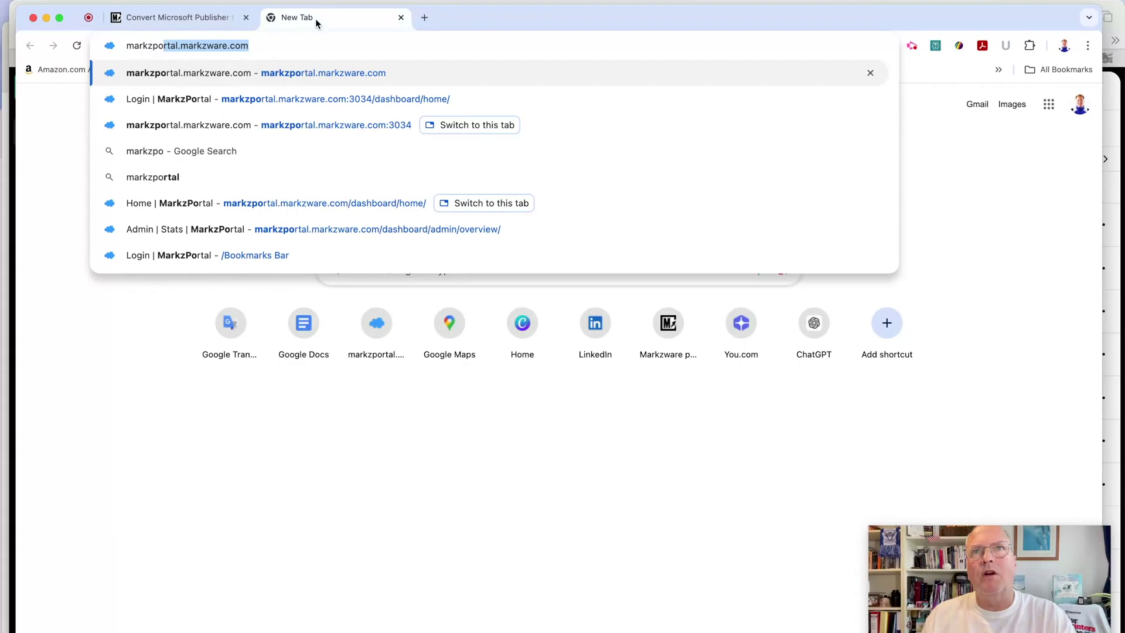
{"action": "key", "text": "Return"}
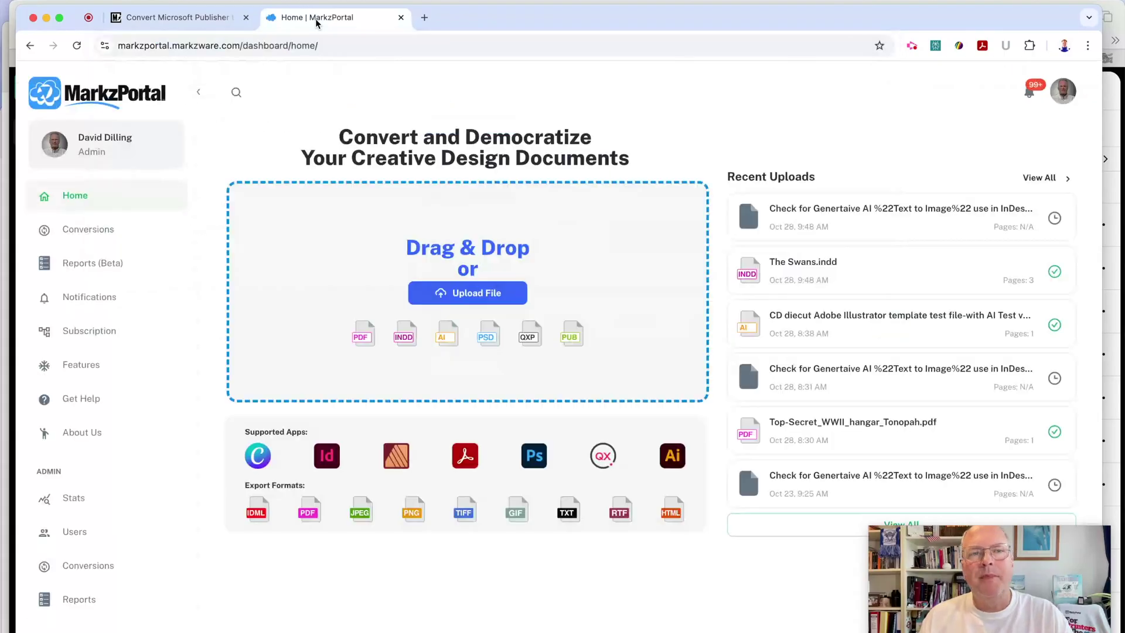
{"action": "left_click", "coordinate": [937, 265]}
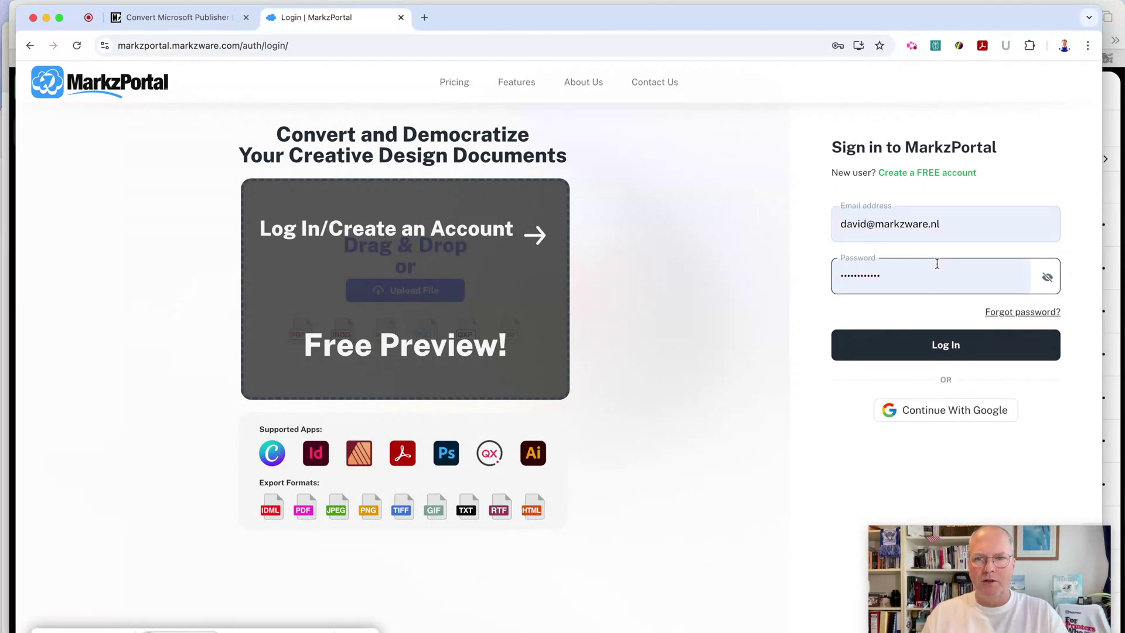
{"action": "left_click", "coordinate": [956, 350]}
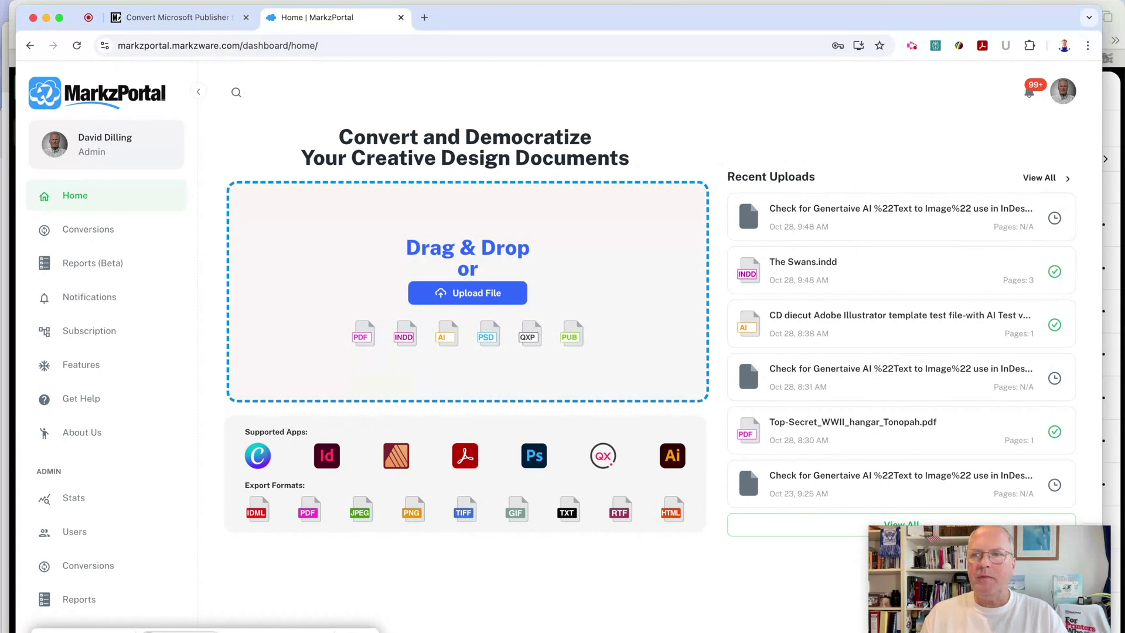
Upload 1.1.Why Government_MASTER.pub and scroll through its page preview
{"action": "left_click_drag", "start_coordinate": [1124, 420], "coordinate": [450, 252]}
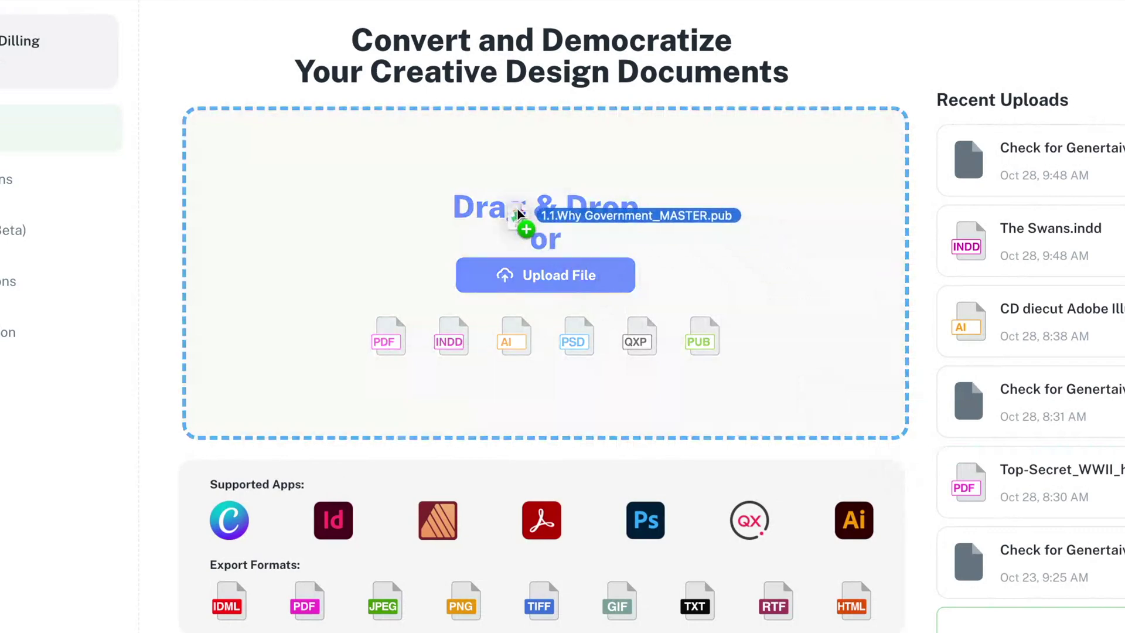
{"action": "left_click_drag", "start_coordinate": [517, 210], "coordinate": [512, 212]}
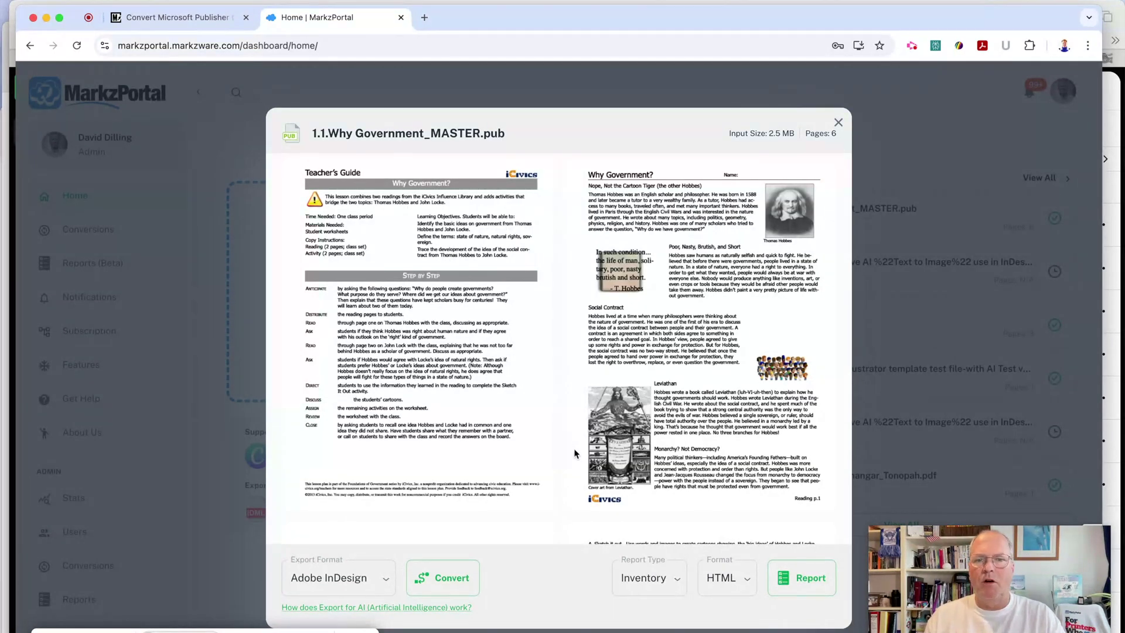
{"action": "scroll", "coordinate": [723, 478], "scroll_direction": "down", "scroll_amount": 10}
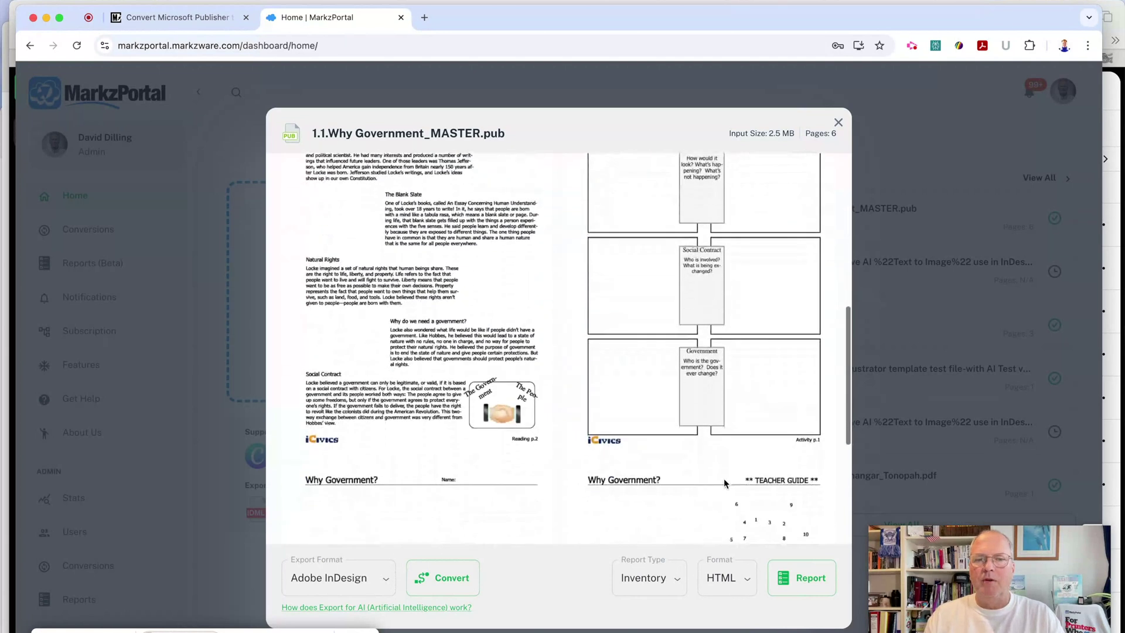
{"action": "scroll", "coordinate": [723, 477], "scroll_direction": "down", "scroll_amount": 1}
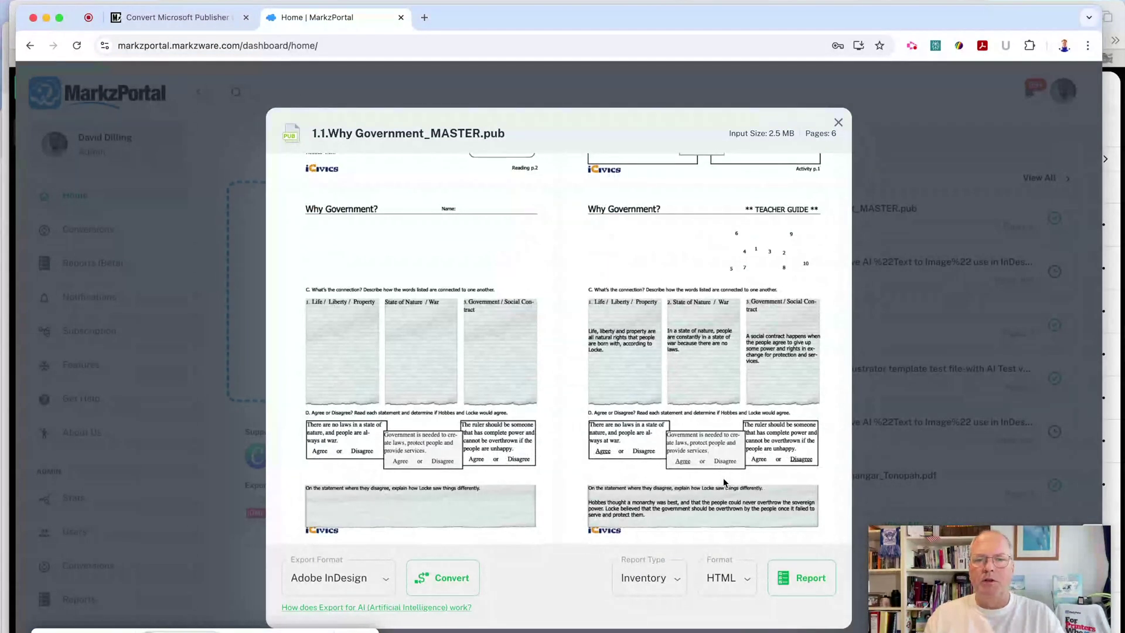
{"action": "scroll", "coordinate": [578, 362], "scroll_direction": "up", "scroll_amount": 12}
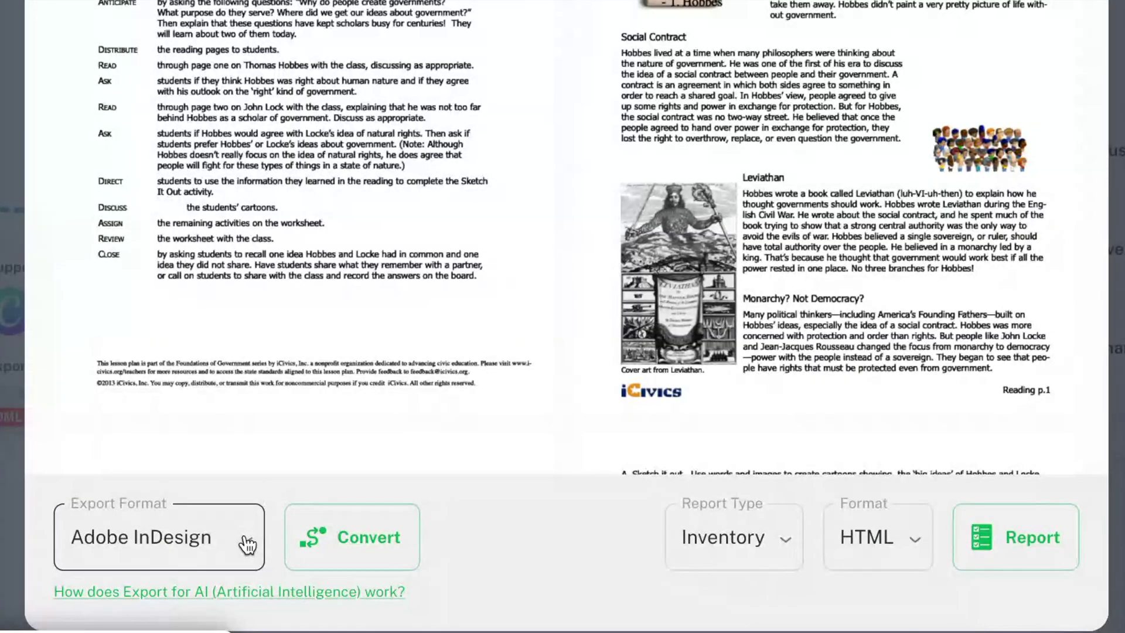
Keep Adobe InDesign as the export format and start the conversion
{"action": "left_click", "coordinate": [386, 579]}
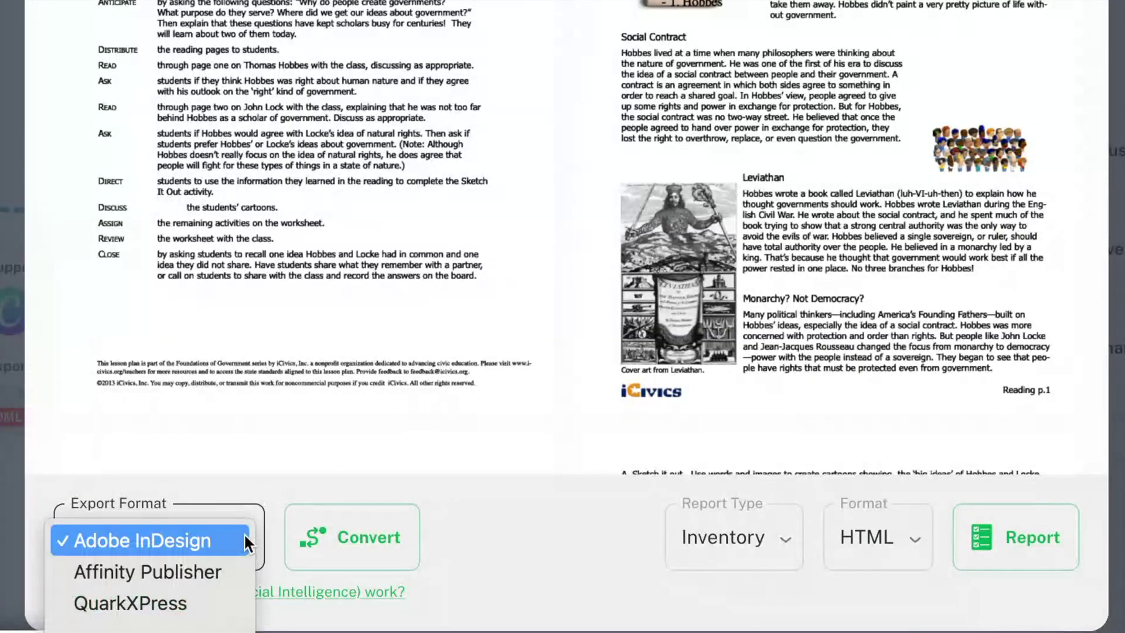
{"action": "left_click", "coordinate": [218, 537]}
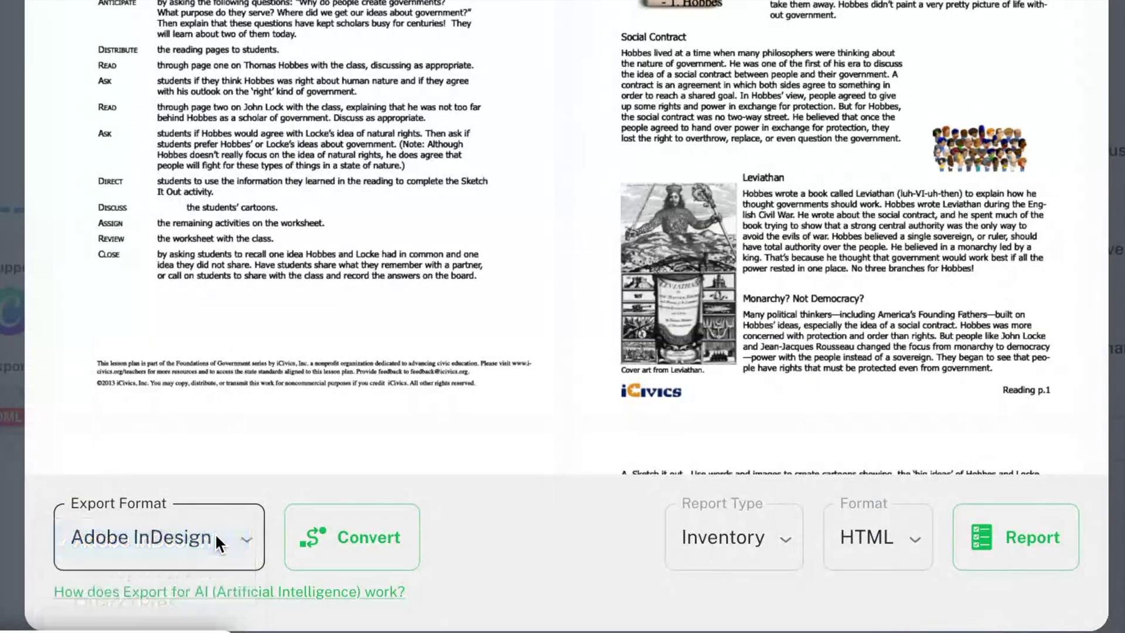
{"action": "left_click", "coordinate": [334, 539]}
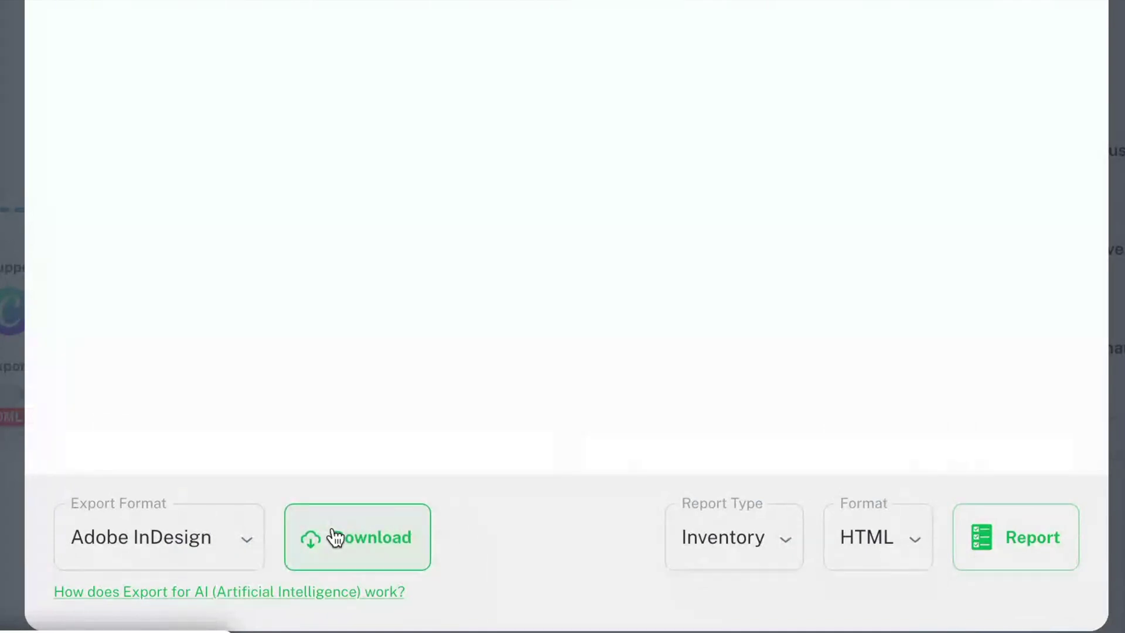
Download the InDesign conversion of 1.1.Why Government_MASTER.pub and acknowledge the missing-links alert
{"action": "left_click", "coordinate": [336, 538]}
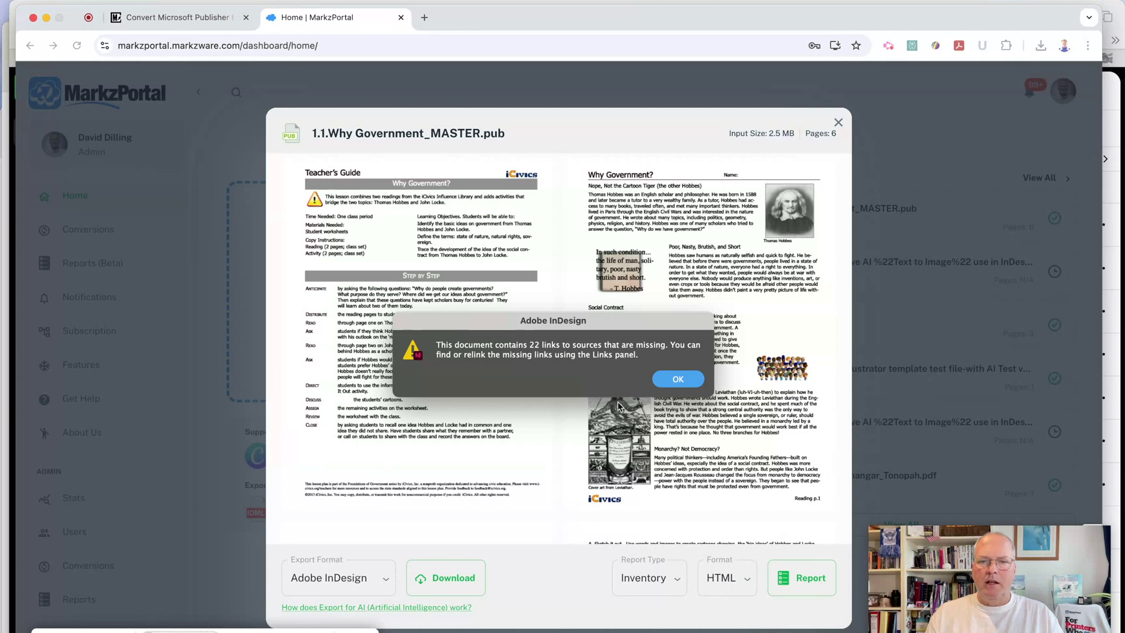
{"action": "left_click", "coordinate": [677, 377]}
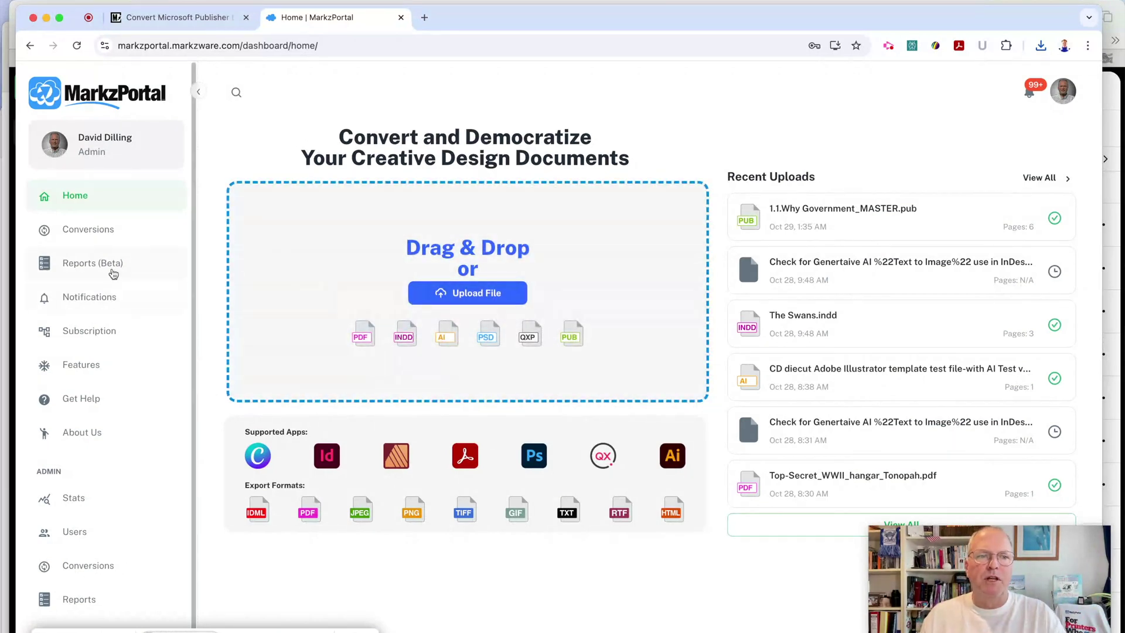
Switch to the Reports (Beta) dashboard and scroll the uploads list toward 2.Rebellions.pub
{"action": "left_click", "coordinate": [101, 259]}
{"action": "scroll", "coordinate": [544, 344], "scroll_direction": "down", "scroll_amount": 6}
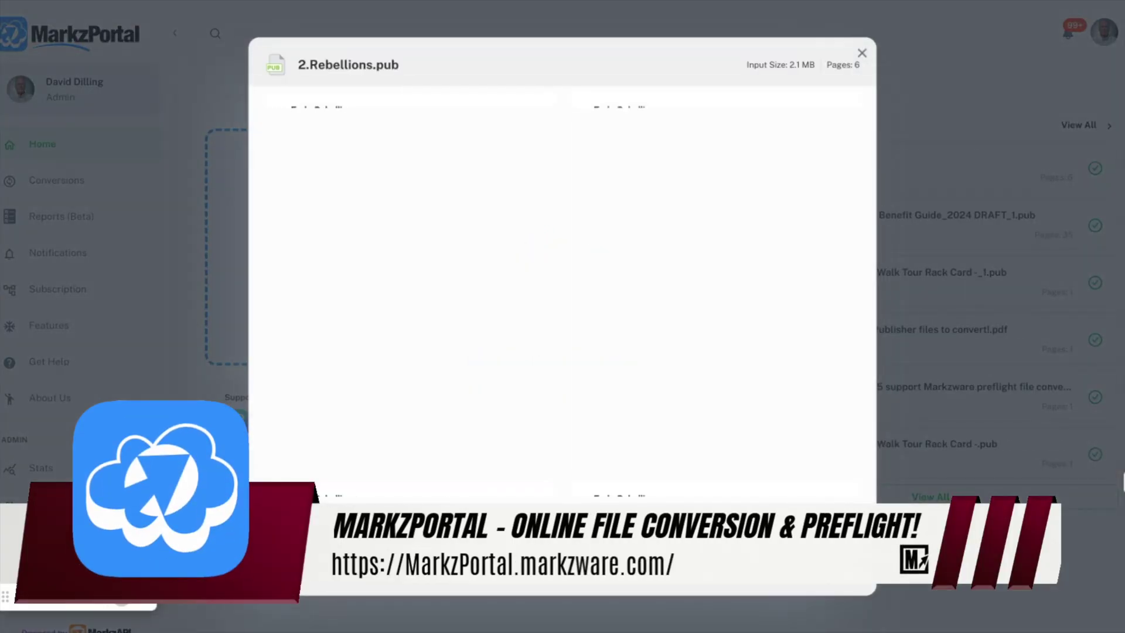
{"action": "scroll", "coordinate": [563, 270], "scroll_direction": "down", "scroll_amount": 5}
{"action": "scroll", "coordinate": [563, 270], "scroll_direction": "down", "scroll_amount": 5}
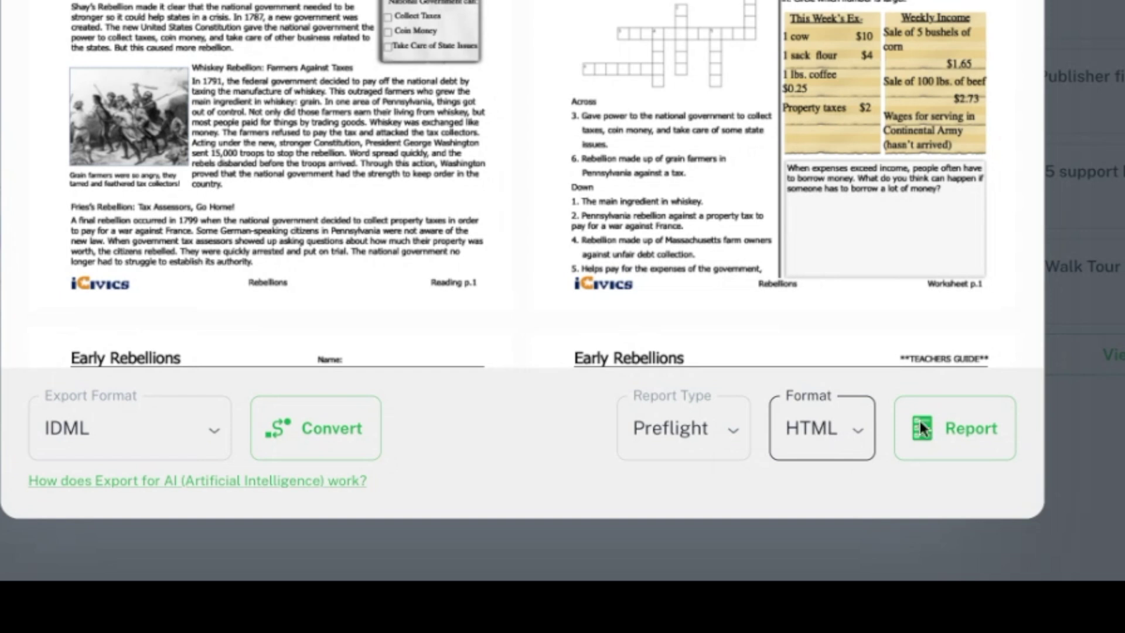
Generate the 2.Rebellions.pub preflight report and highlight its 66% FlightCheck score
{"action": "left_click", "coordinate": [946, 430]}
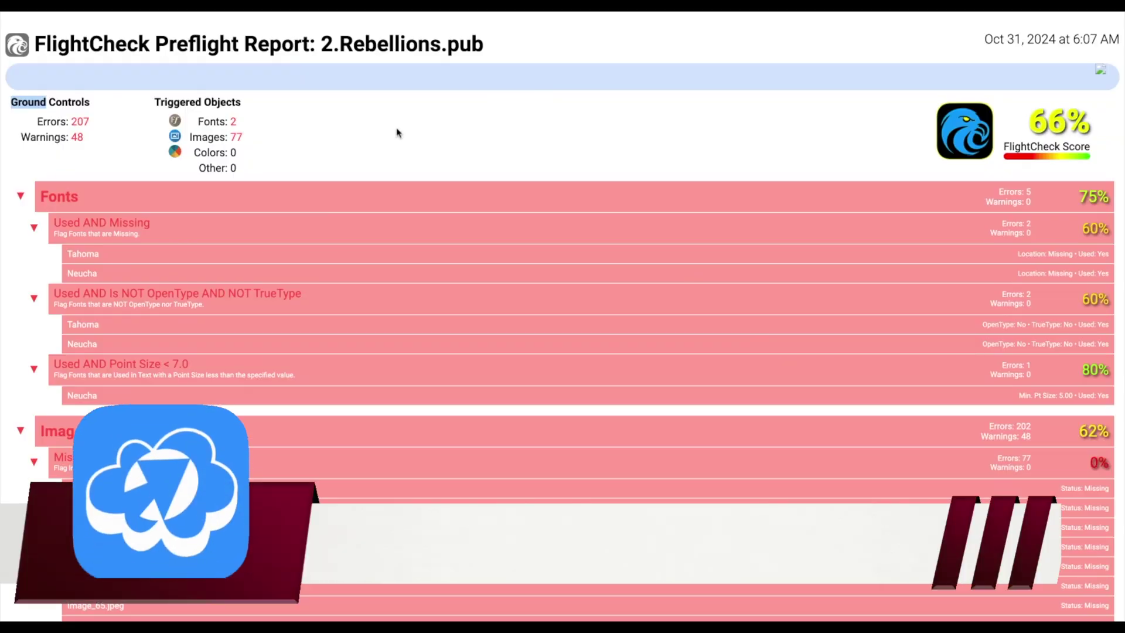
{"action": "left_click", "coordinate": [1035, 119]}
{"action": "left_click_drag", "start_coordinate": [1034, 119], "coordinate": [1070, 129]}
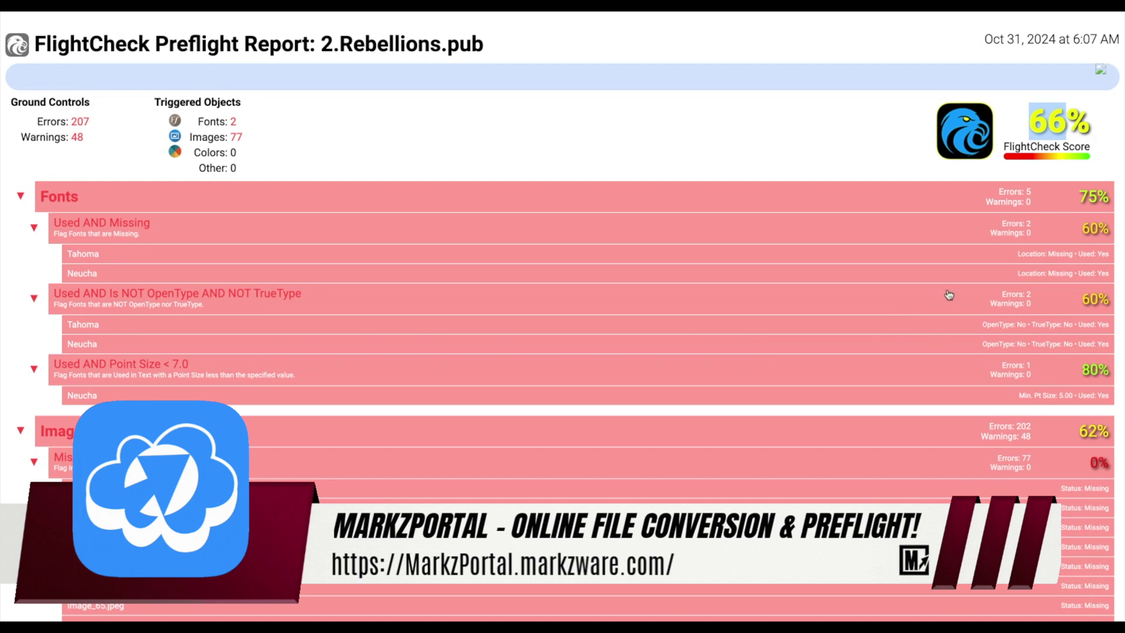
Collapse the Fonts section and expand Images to review missing-image and resolution problems
{"action": "left_click", "coordinate": [20, 196]}
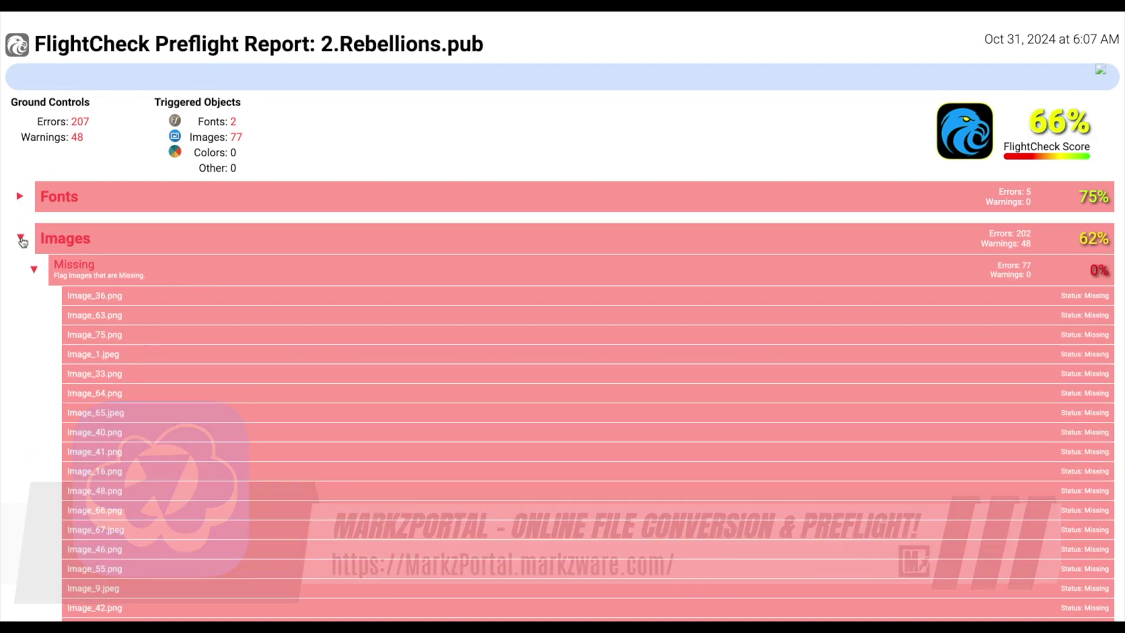
{"action": "left_click", "coordinate": [20, 239]}
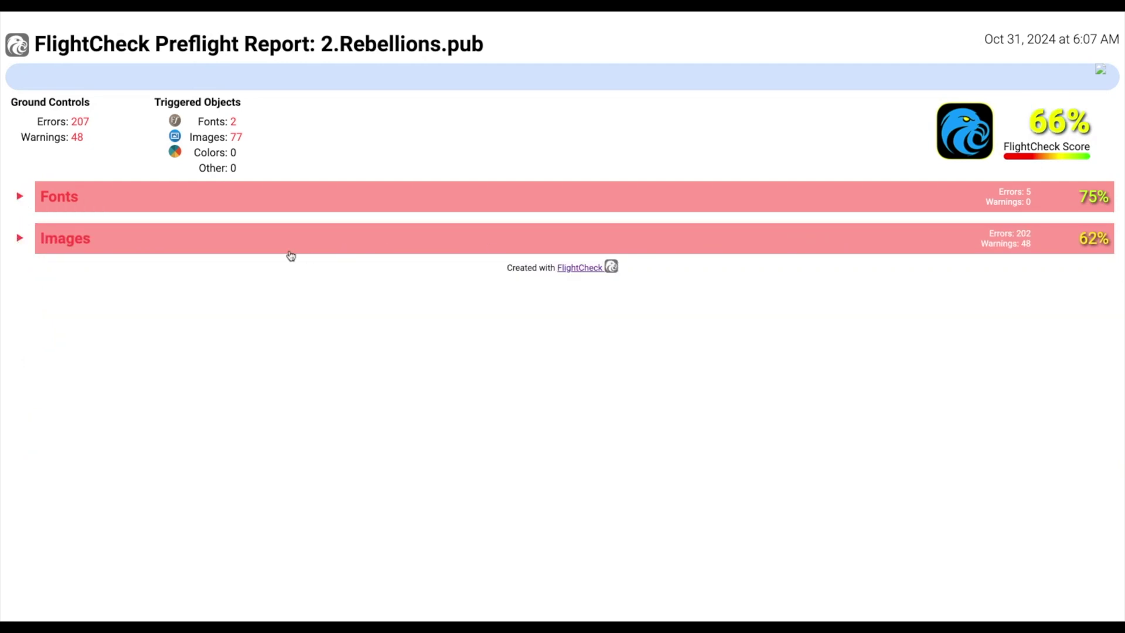
{"action": "left_click", "coordinate": [20, 239]}
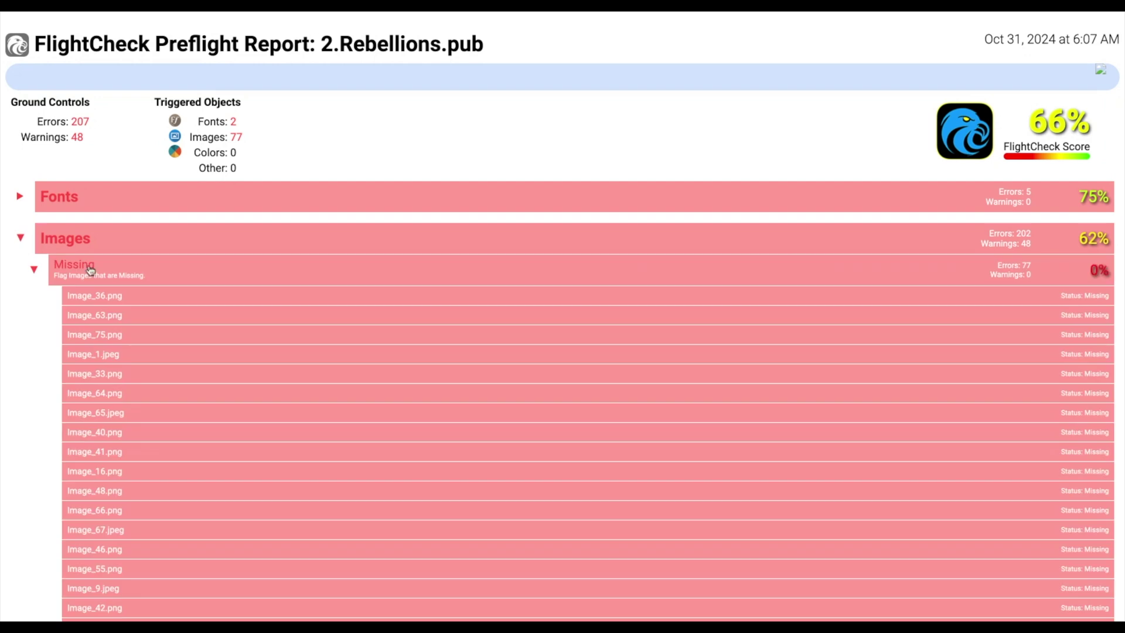
{"action": "left_click", "coordinate": [34, 270]}
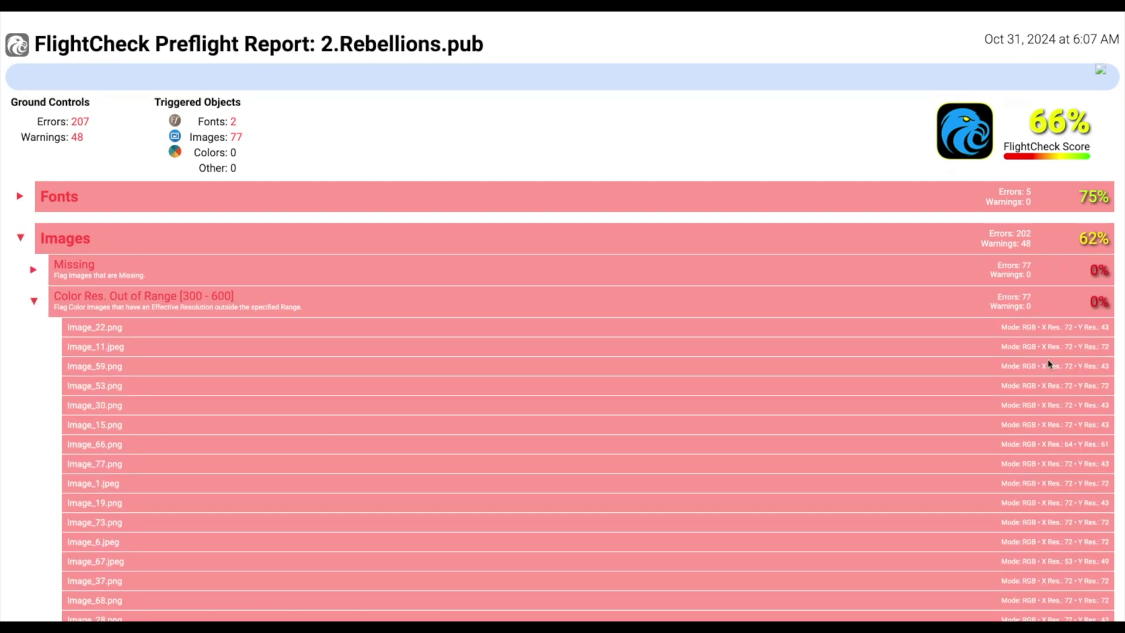
{"action": "scroll", "coordinate": [1048, 359], "scroll_direction": "down", "scroll_amount": 10}
{"action": "scroll", "coordinate": [341, 198], "scroll_direction": "up", "scroll_amount": 10}
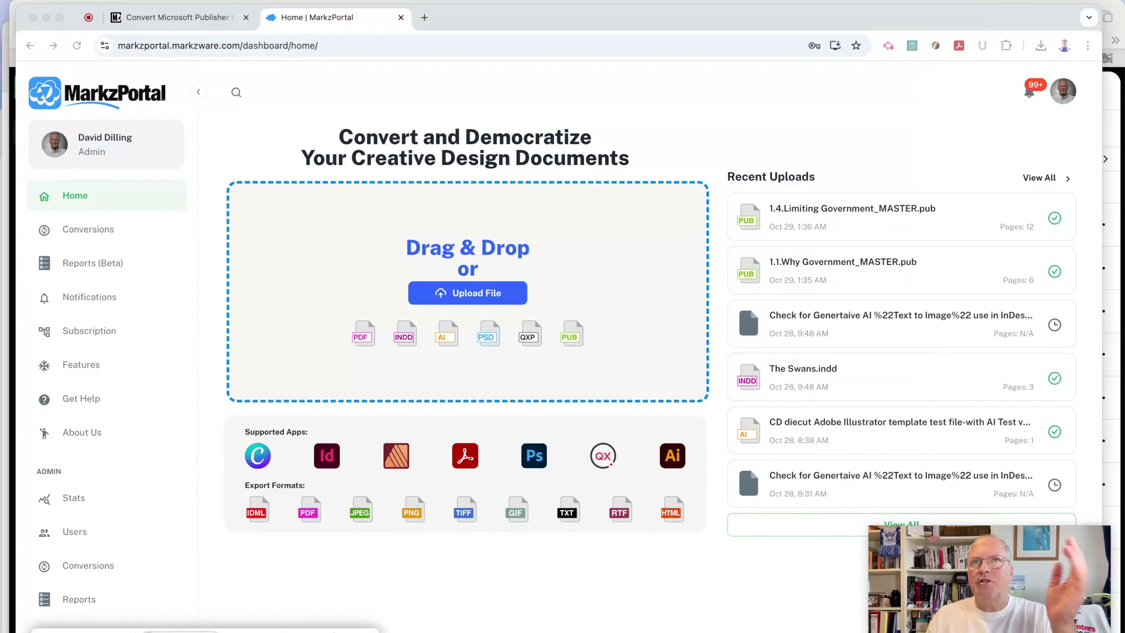
Upload the football-season PSD and keep HTML as the report format
{"action": "left_click_drag", "start_coordinate": [700, 521], "coordinate": [482, 282]}
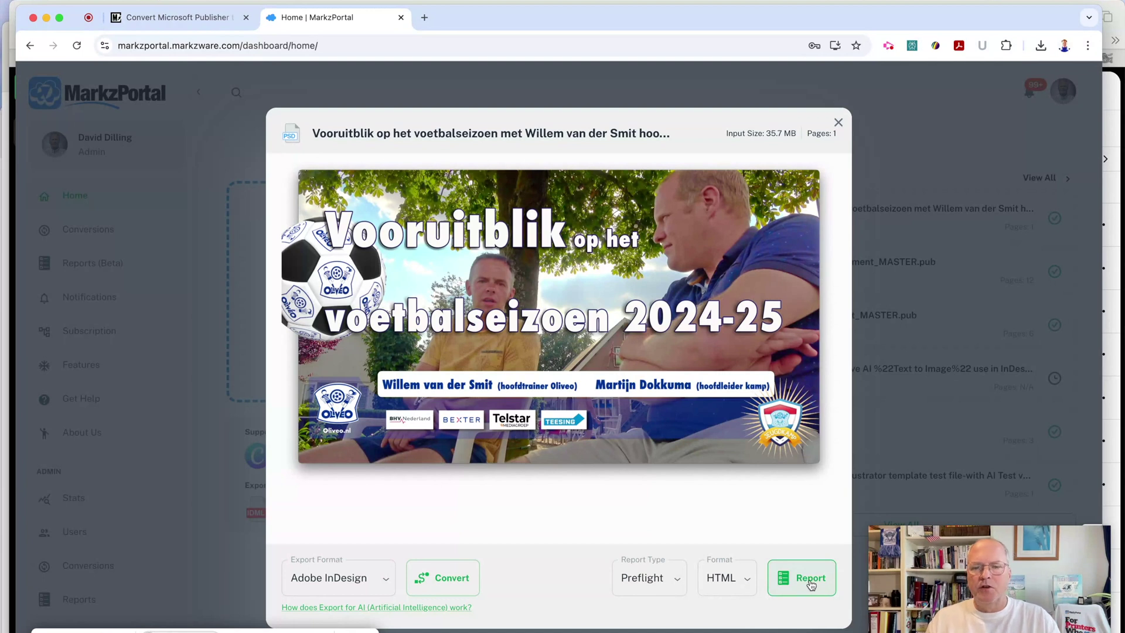
{"action": "left_click", "coordinate": [754, 580]}
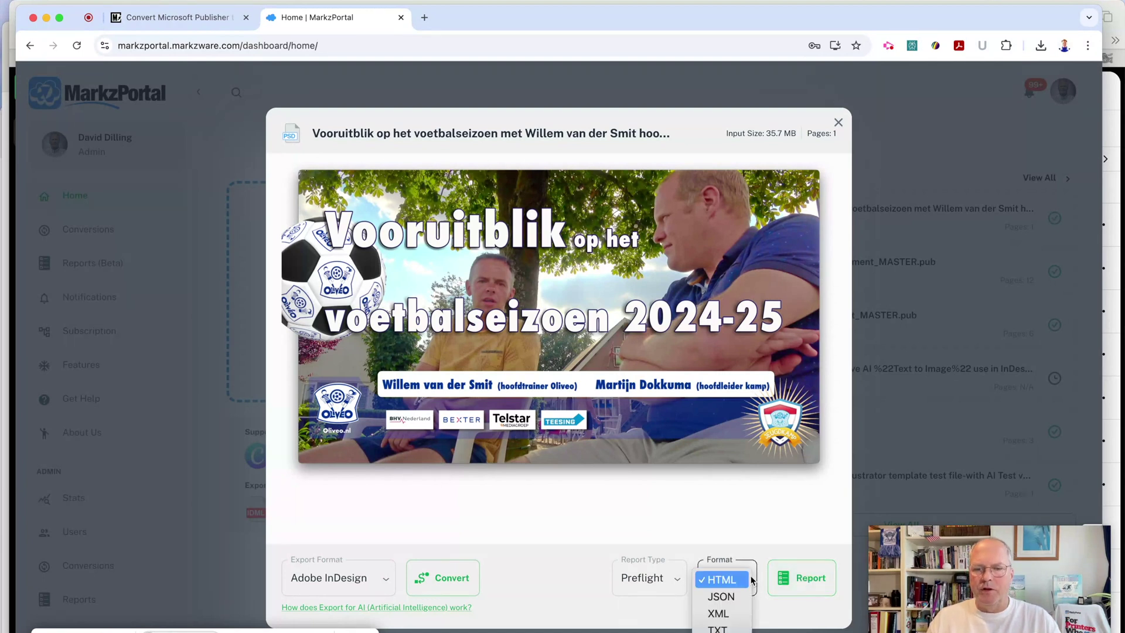
{"action": "left_click", "coordinate": [775, 612]}
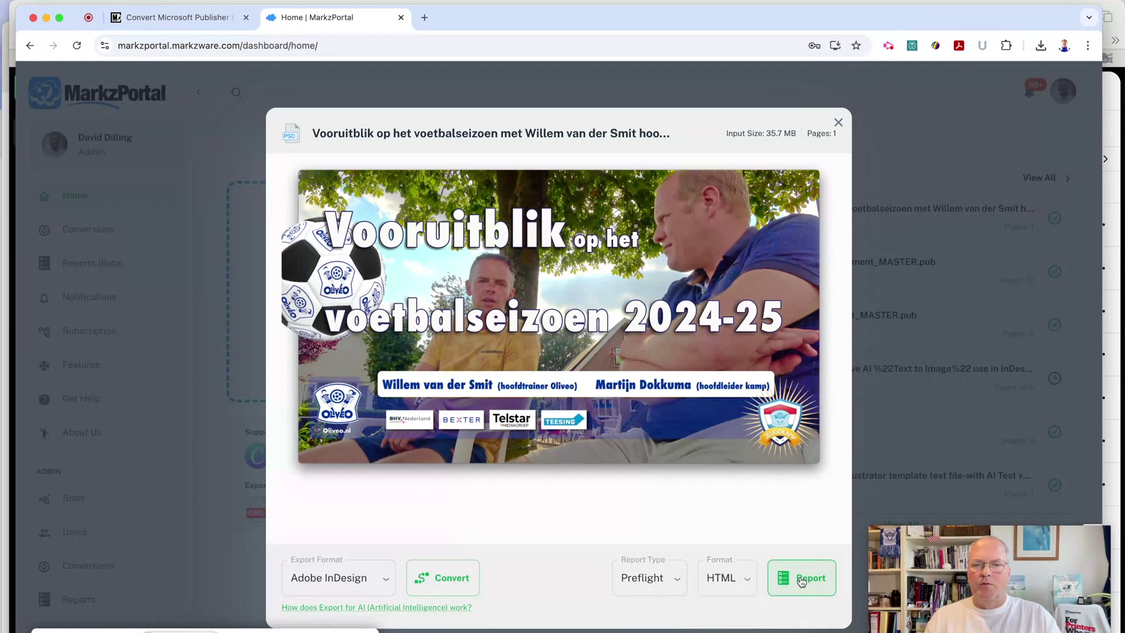
Generate and download the PSD's 92% HTML preflight report and open it
{"action": "left_click", "coordinate": [801, 581]}
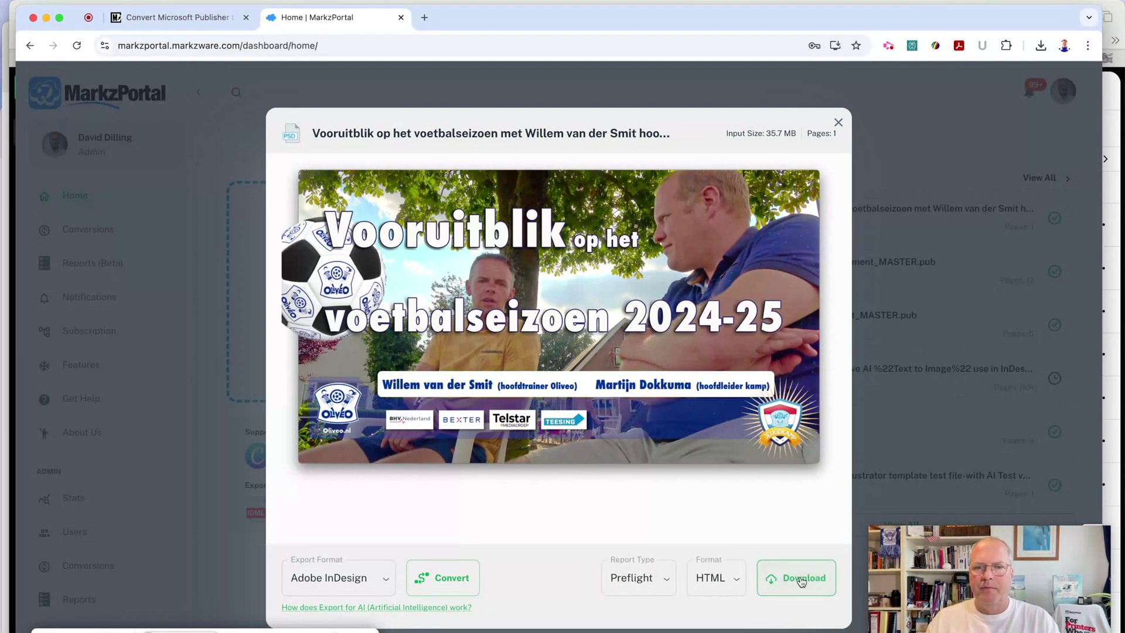
{"action": "left_click", "coordinate": [793, 580]}
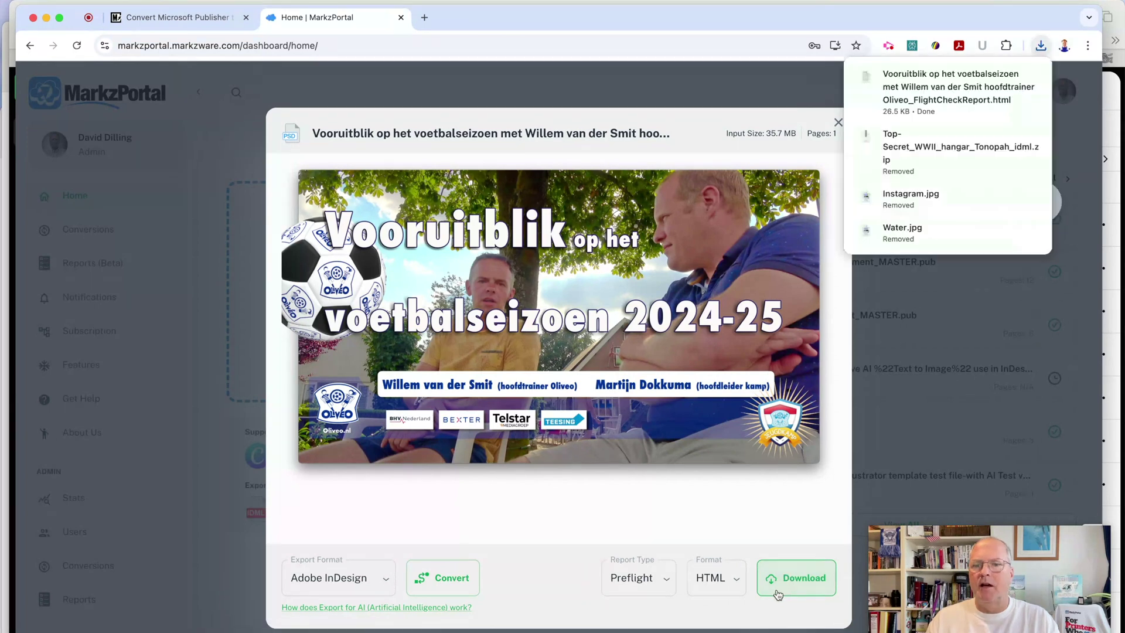
{"action": "left_click", "coordinate": [924, 80]}
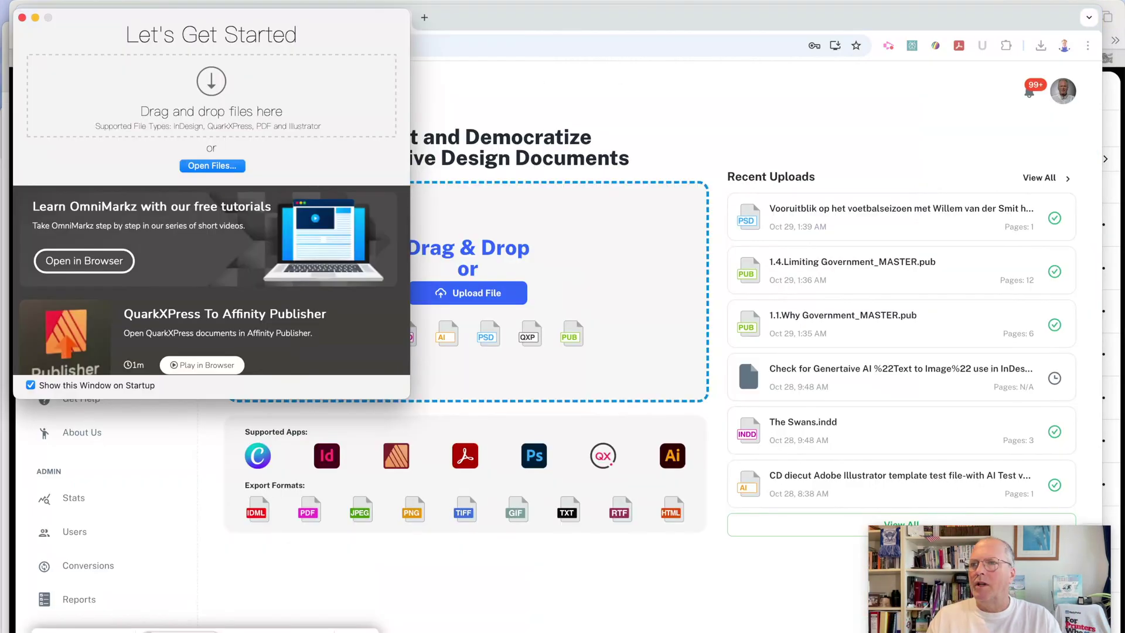
Load 1.4.Limiting Government_MASTER.pub into OmniMarkz and open its export options
{"action": "left_click_drag", "start_coordinate": [853, 261], "coordinate": [150, 79]}
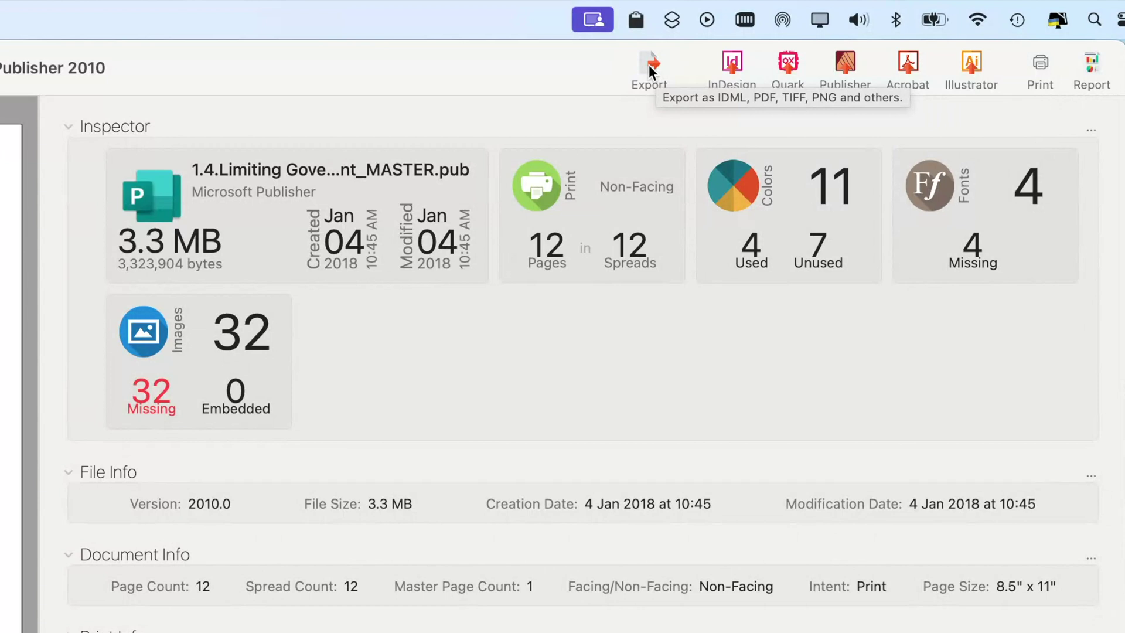
{"action": "left_click", "coordinate": [711, 12]}
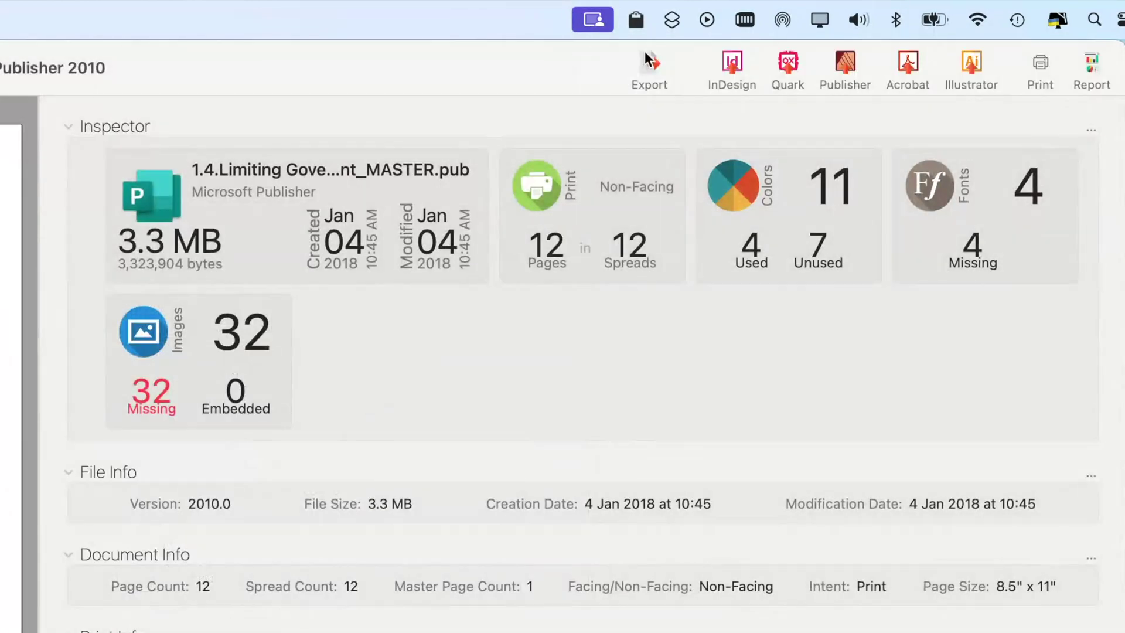
Open the converted Limiting Government document in Adobe InDesign and scroll through its pages
{"action": "left_click", "coordinate": [734, 58]}
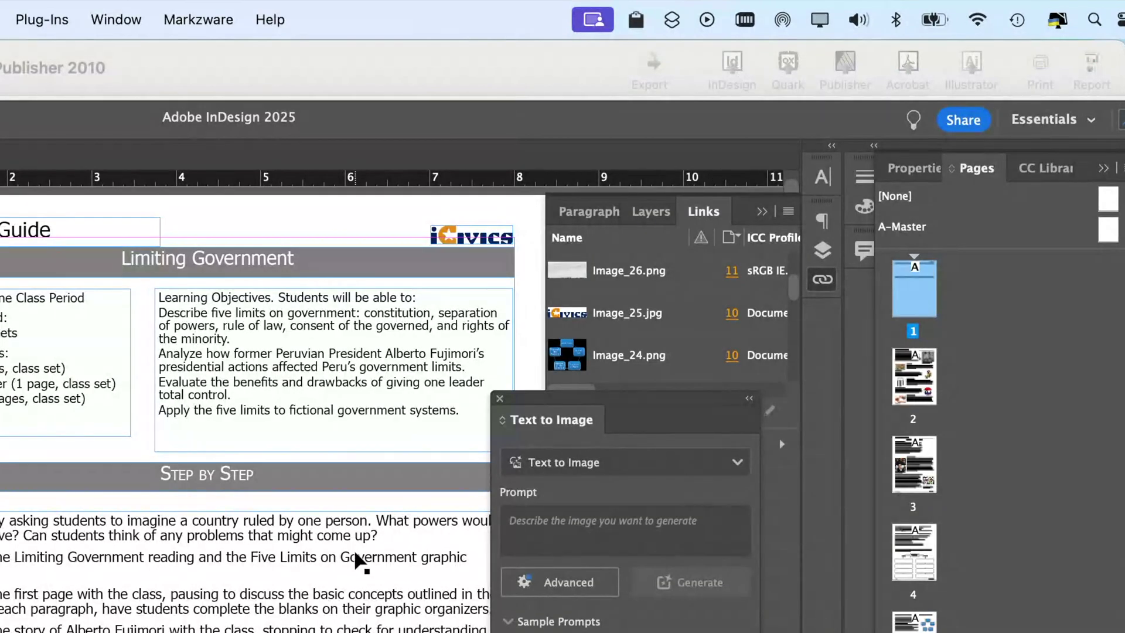
{"action": "scroll", "coordinate": [358, 561], "scroll_direction": "down", "scroll_amount": 15}
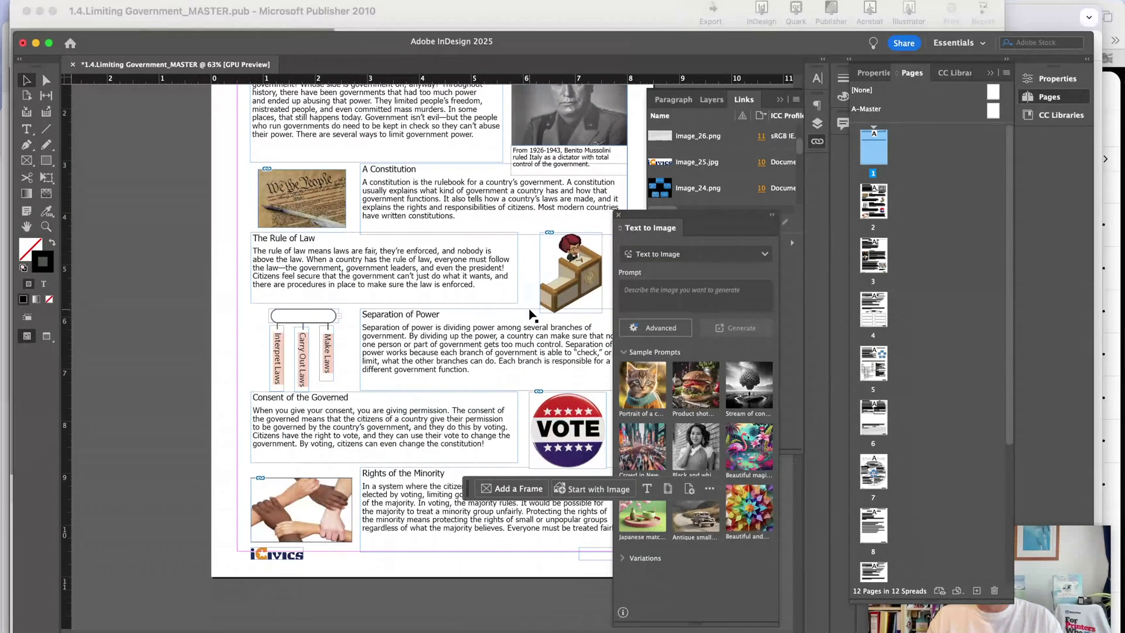
{"action": "scroll", "coordinate": [531, 315], "scroll_direction": "down", "scroll_amount": 4}
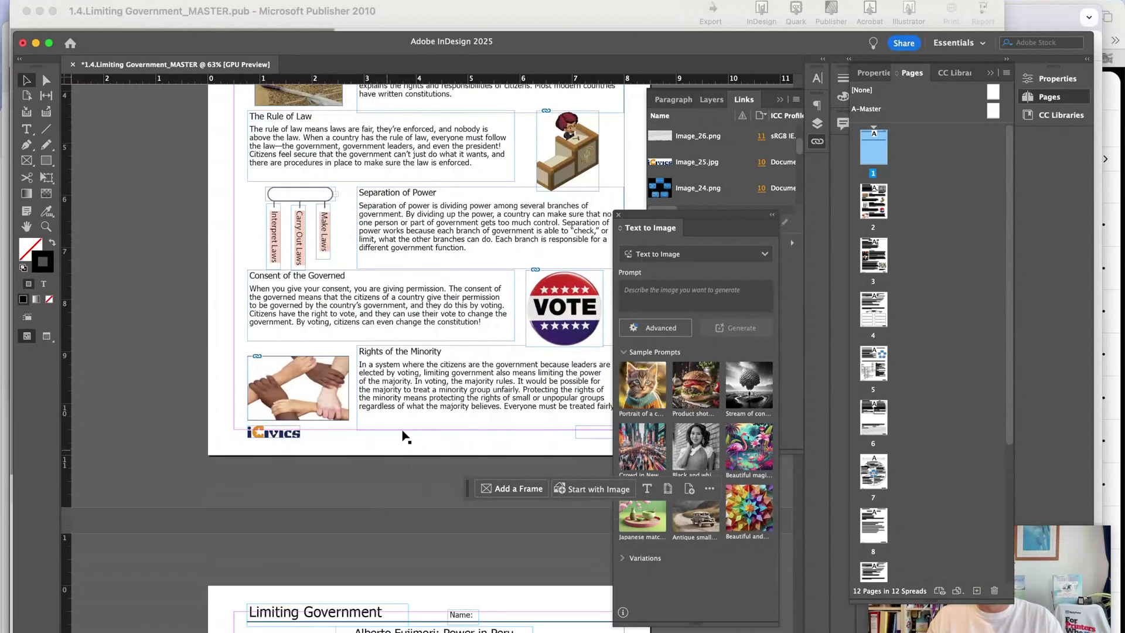
Replace the whole Rights of the Minority story with typed text 'f' to prove it's editable
{"action": "double_click", "coordinate": [410, 396]}
{"action": "key", "text": "ctrl+a"}
{"action": "type", "text": "f"}
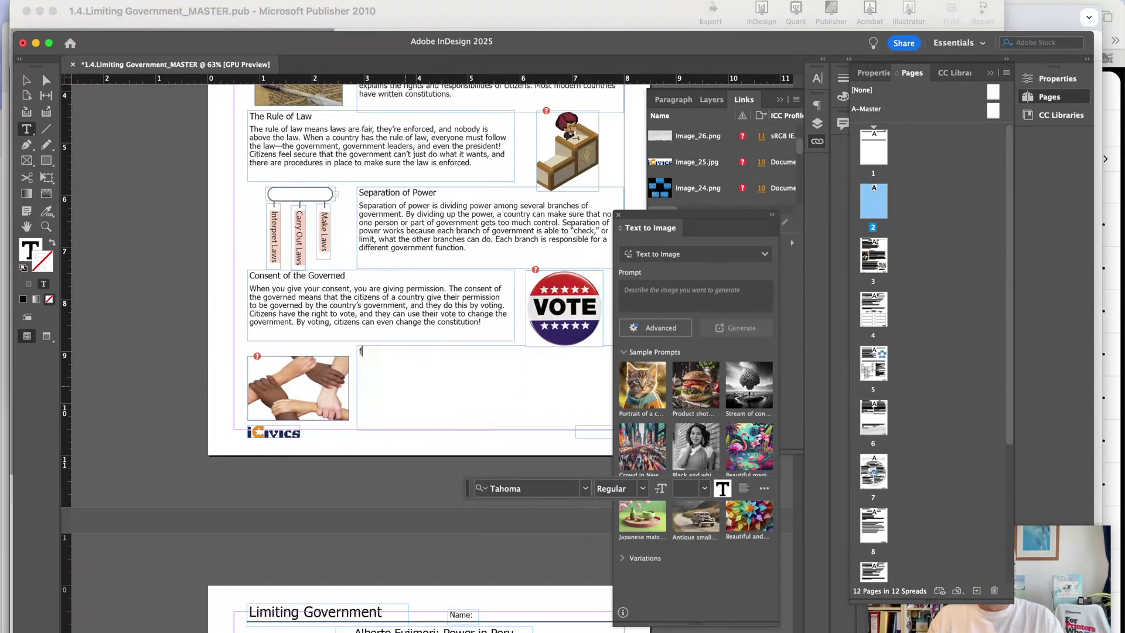
{"action": "scroll", "coordinate": [467, 332], "scroll_direction": "down", "scroll_amount": 15}
{"action": "scroll", "coordinate": [419, 339], "scroll_direction": "down", "scroll_amount": 20}
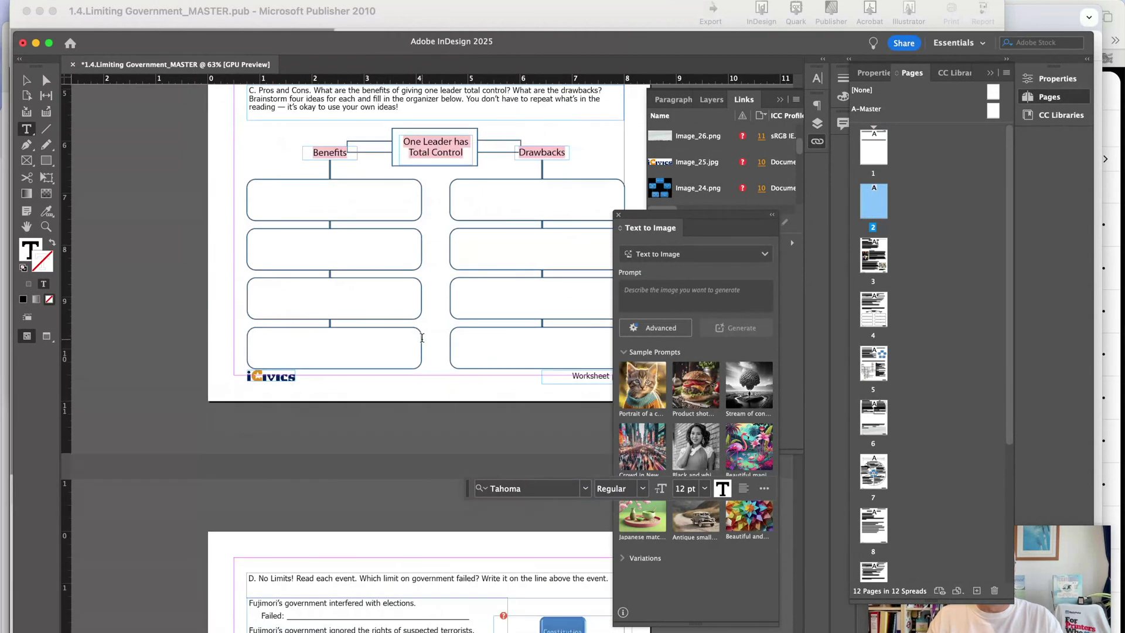
{"action": "scroll", "coordinate": [428, 344], "scroll_direction": "up", "scroll_amount": 10}
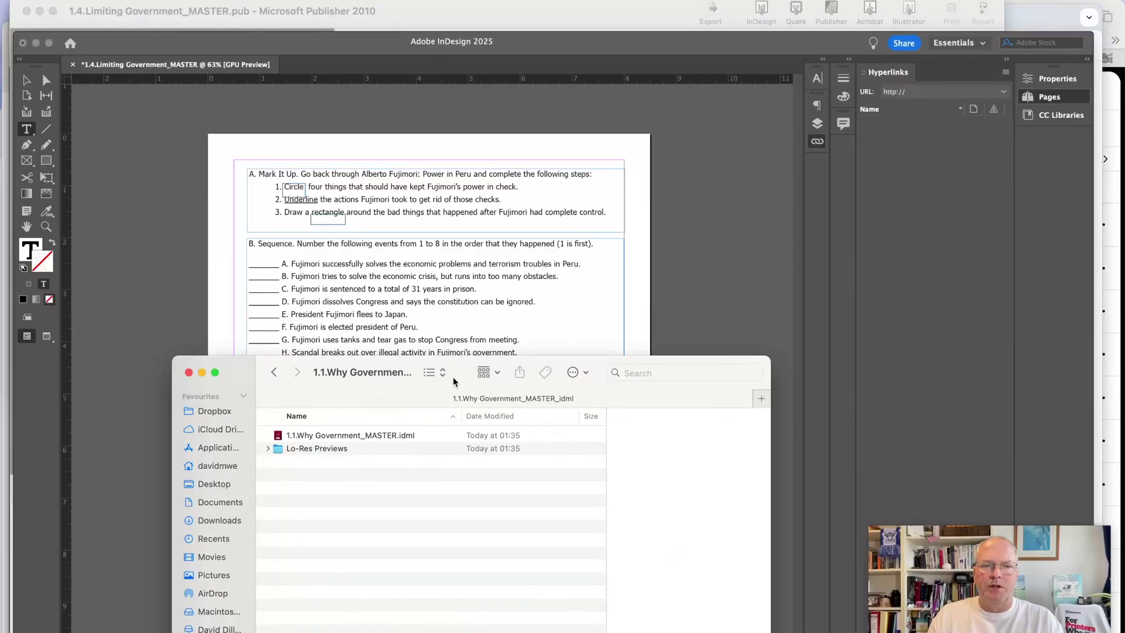
Open the Lo-Res Previews folder and preview Image_2.png and the following images
{"action": "left_click_drag", "start_coordinate": [453, 382], "coordinate": [487, 216]}
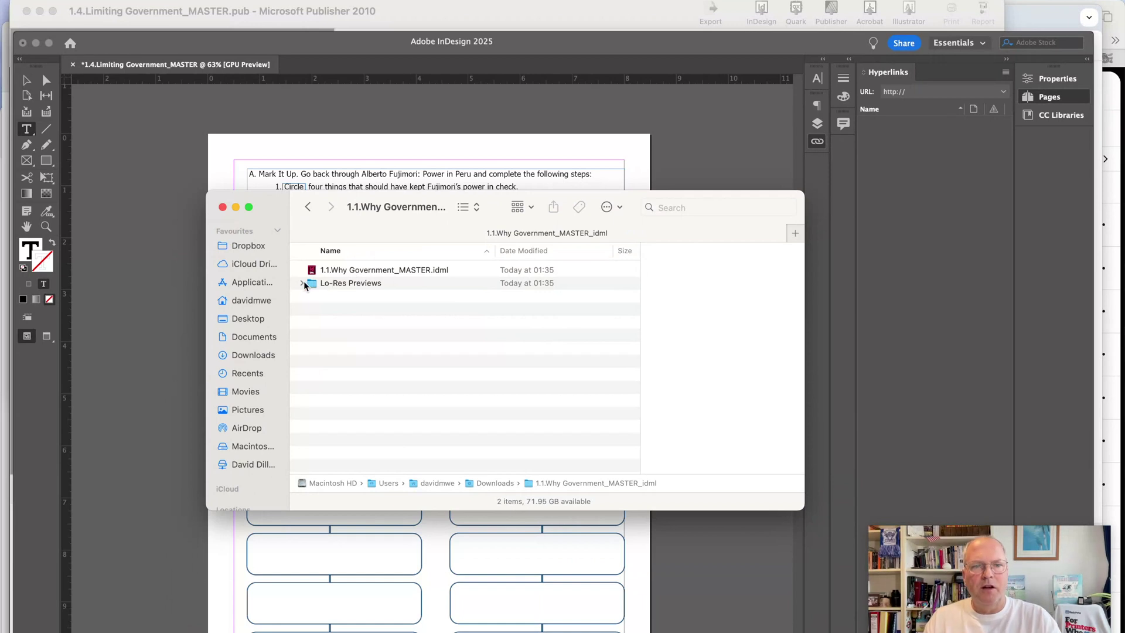
{"action": "double_click", "coordinate": [326, 283]}
{"action": "left_click", "coordinate": [326, 283]}
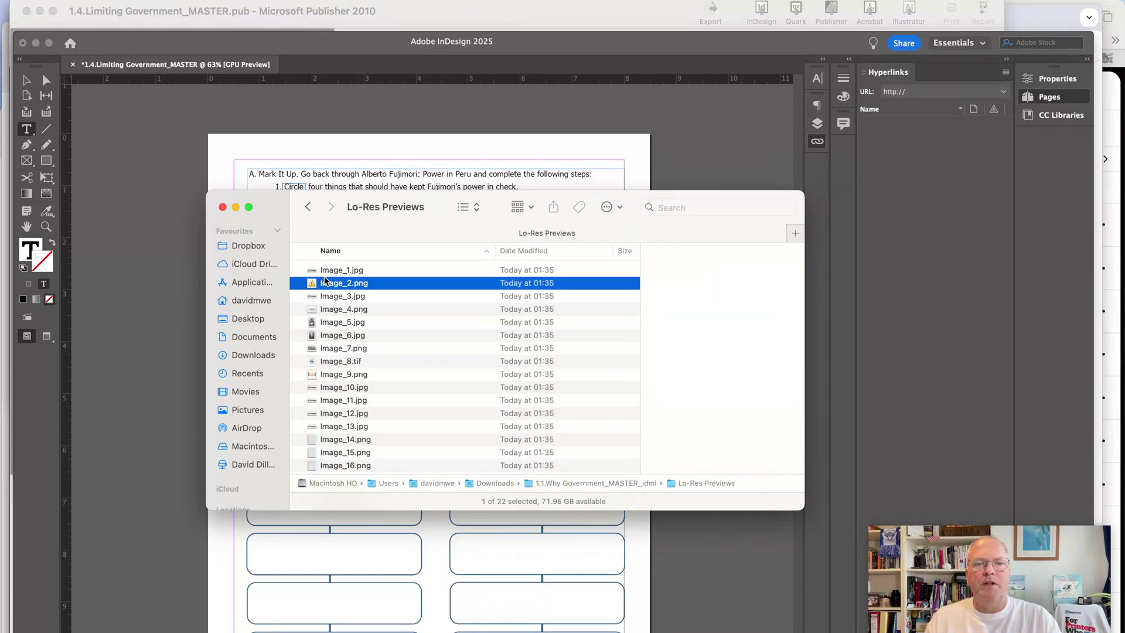
{"action": "key", "text": "Down"}
{"action": "key", "text": "Down"}
{"action": "key", "text": "Down"}
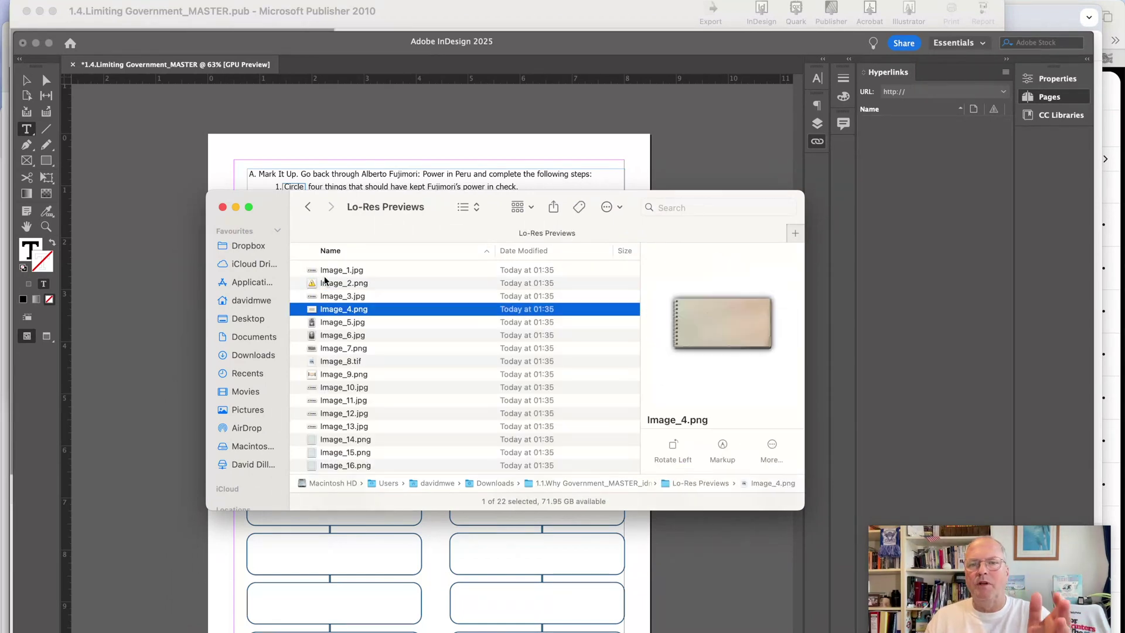